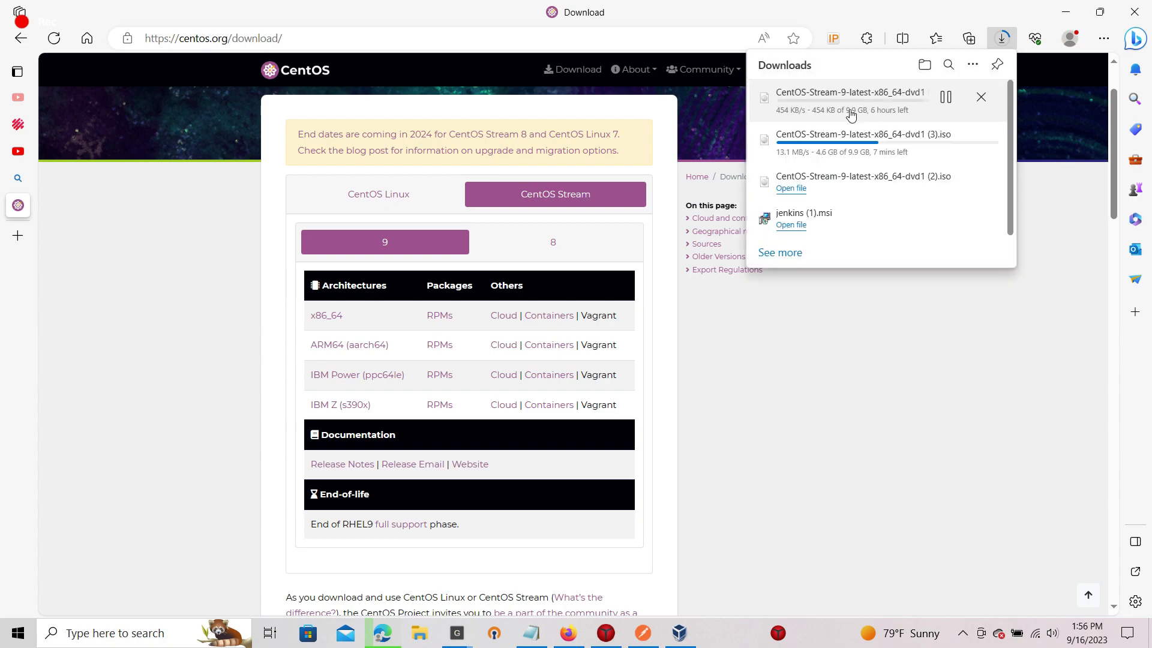
Cancel both in-progress CentOS Stream 9 ISO downloads in Edge and minimize the browser.
click(982, 100)
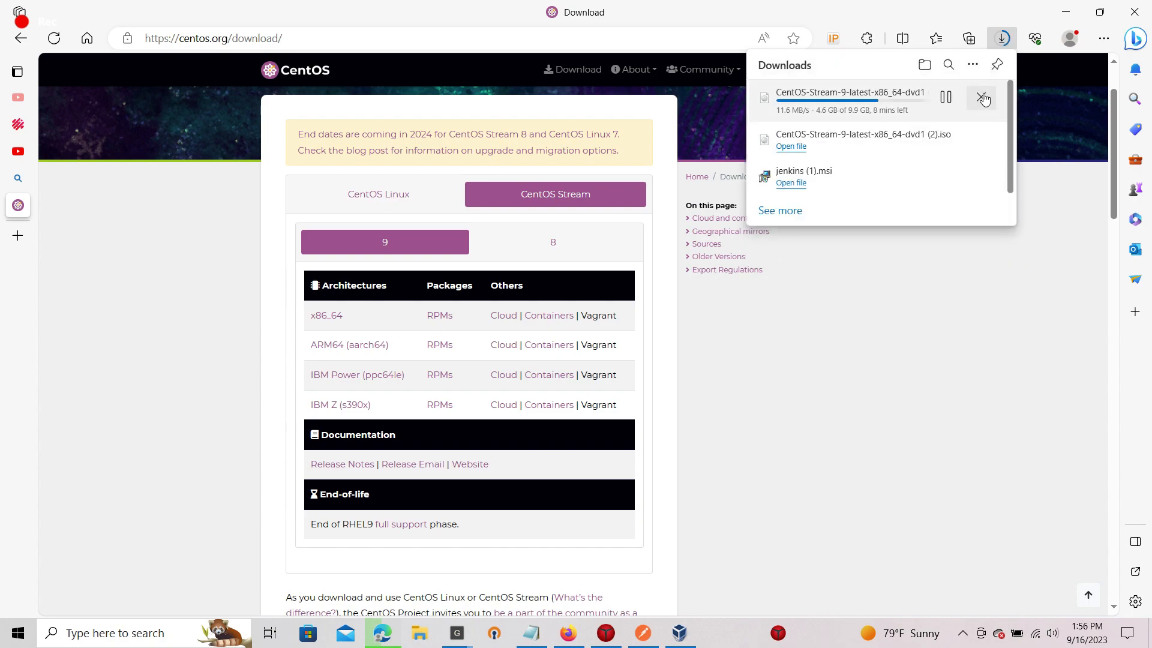
click(982, 99)
click(1073, 12)
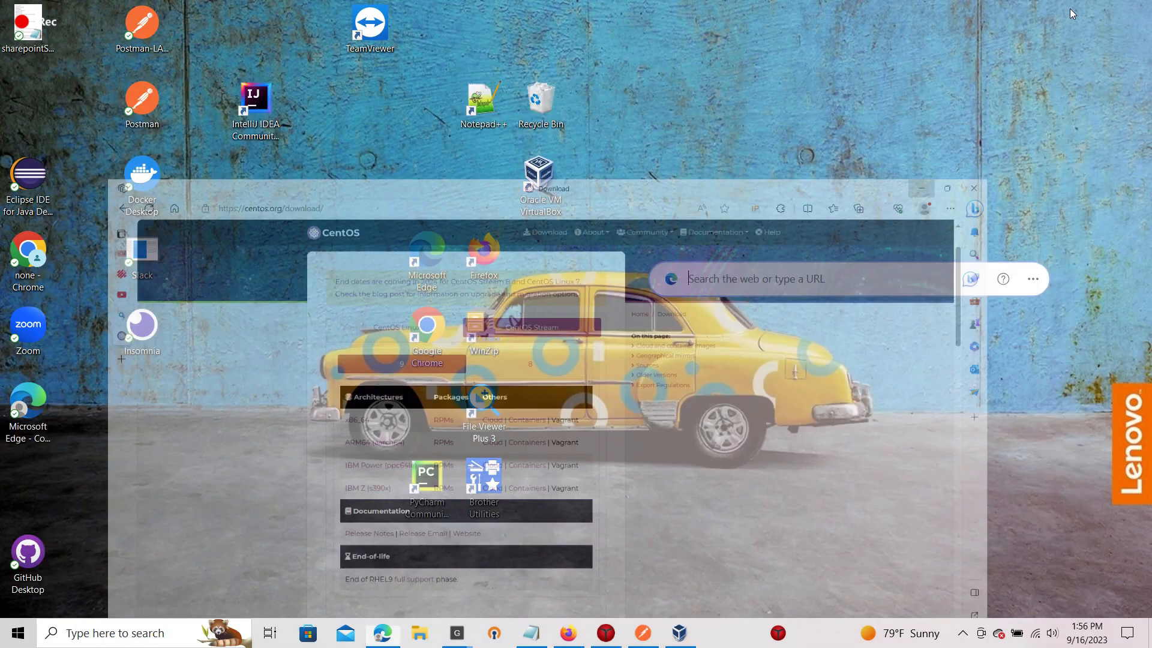
Start a new virtual machine in VirtualBox and name it centos9box.
click(672, 635)
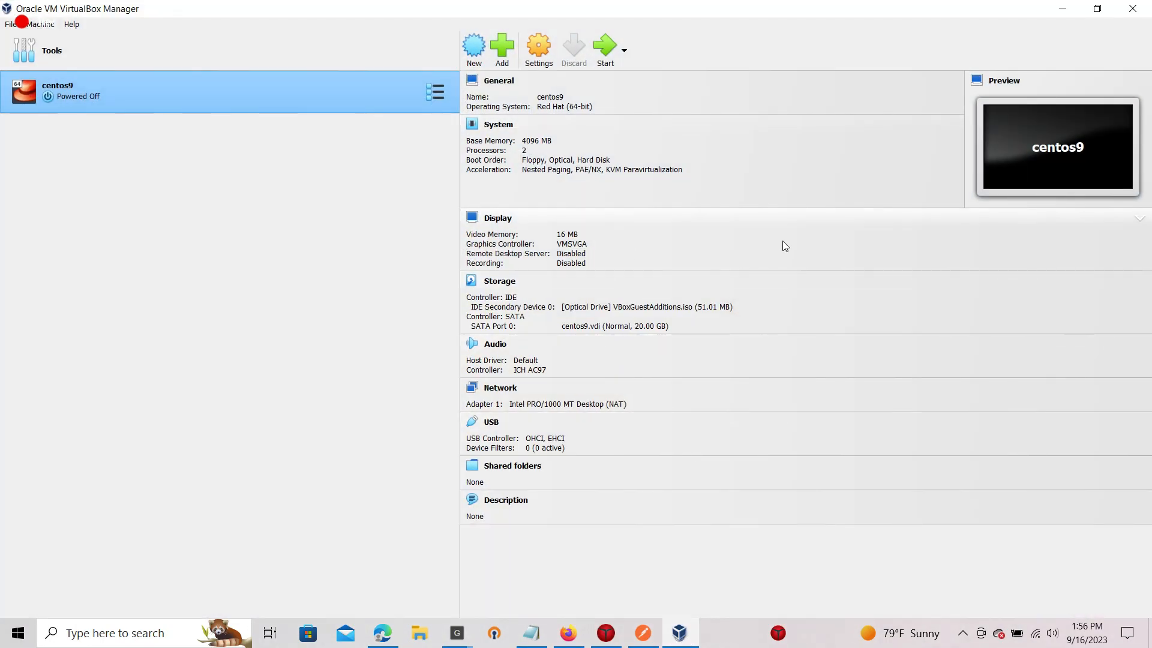
click(475, 51)
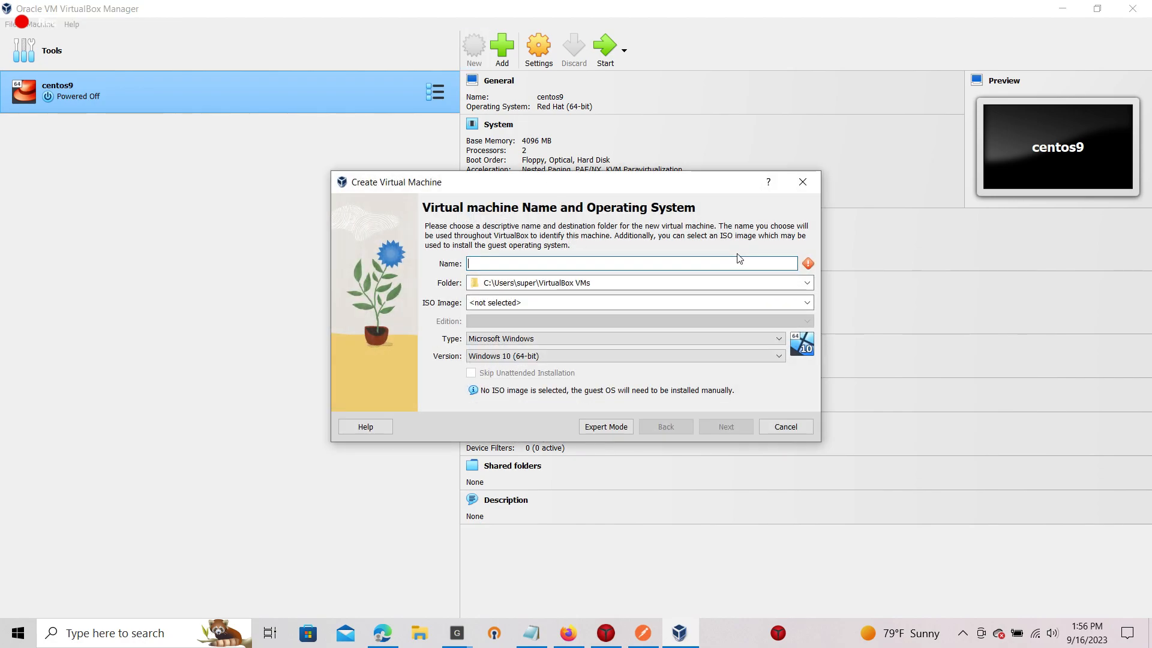
text(centos0)
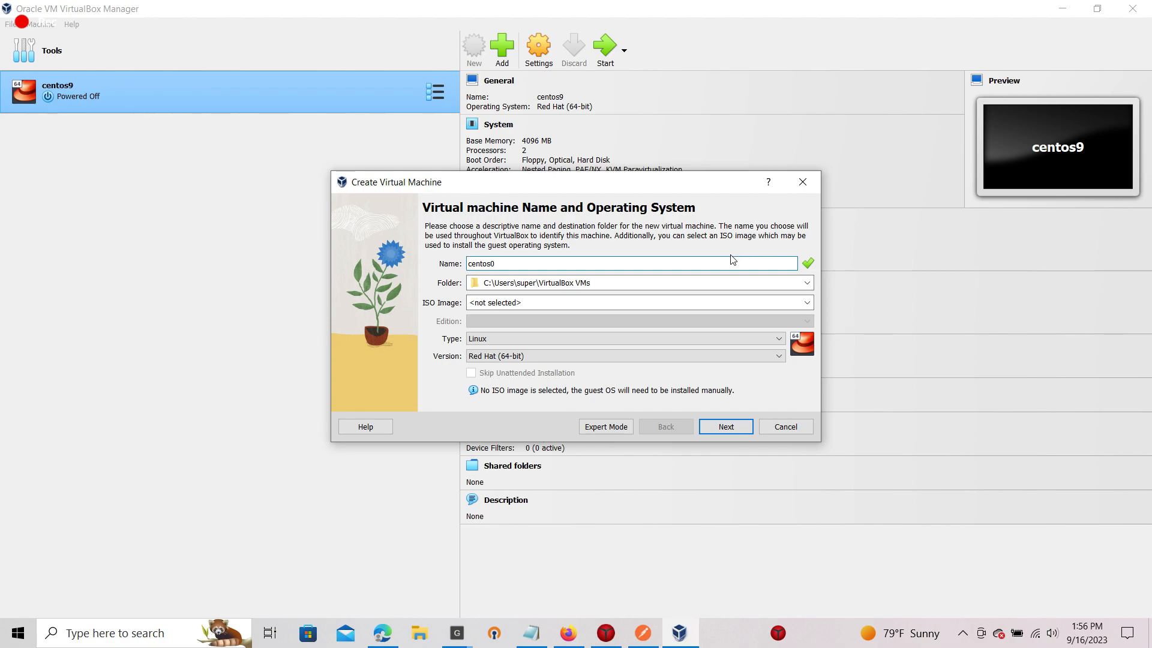
text(s9)
key(BackSpace)
key(BackSpace)
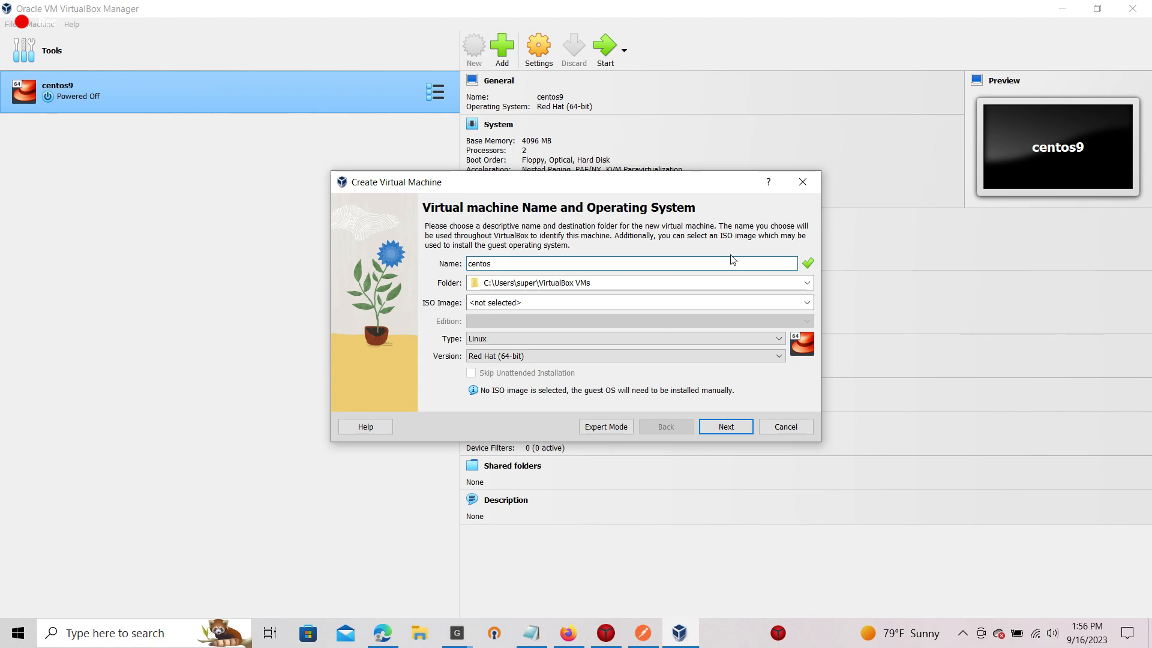
text(9box)
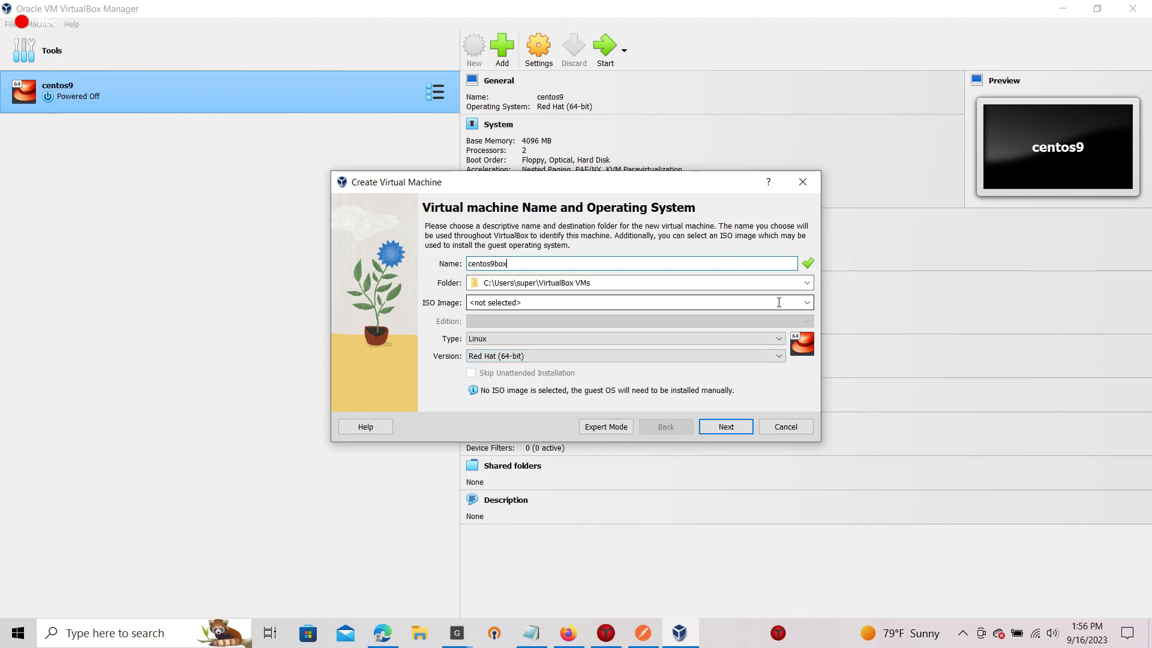
Select the CentOS Stream 9 ISO image and skip unattended installation.
click(807, 303)
click(605, 344)
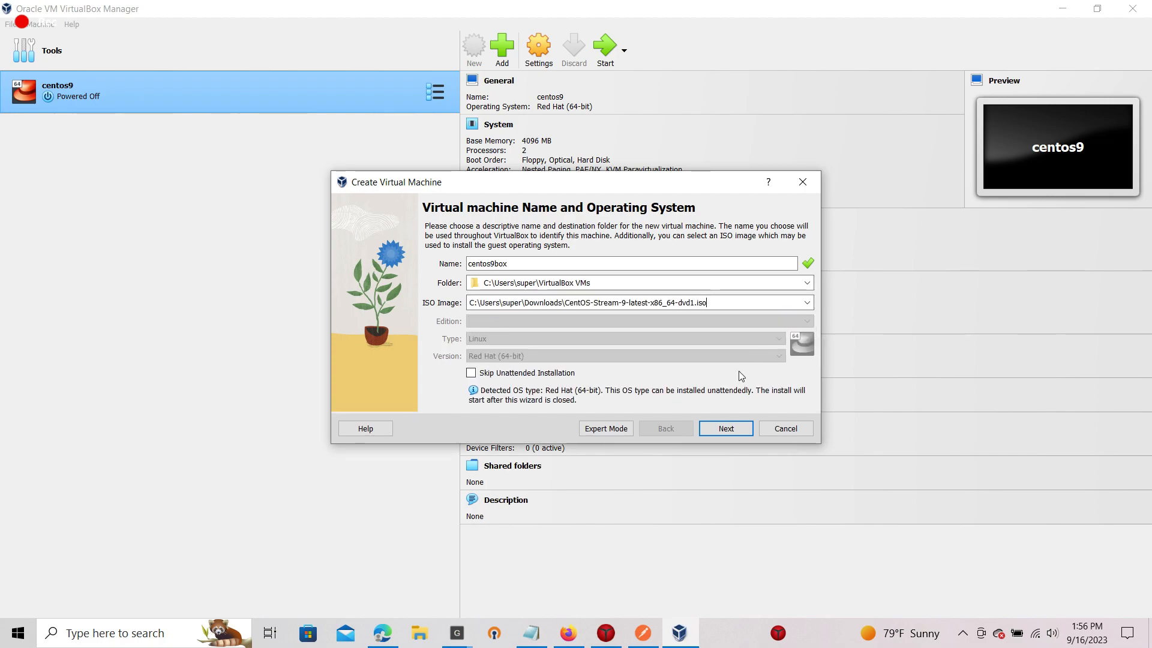
click(567, 374)
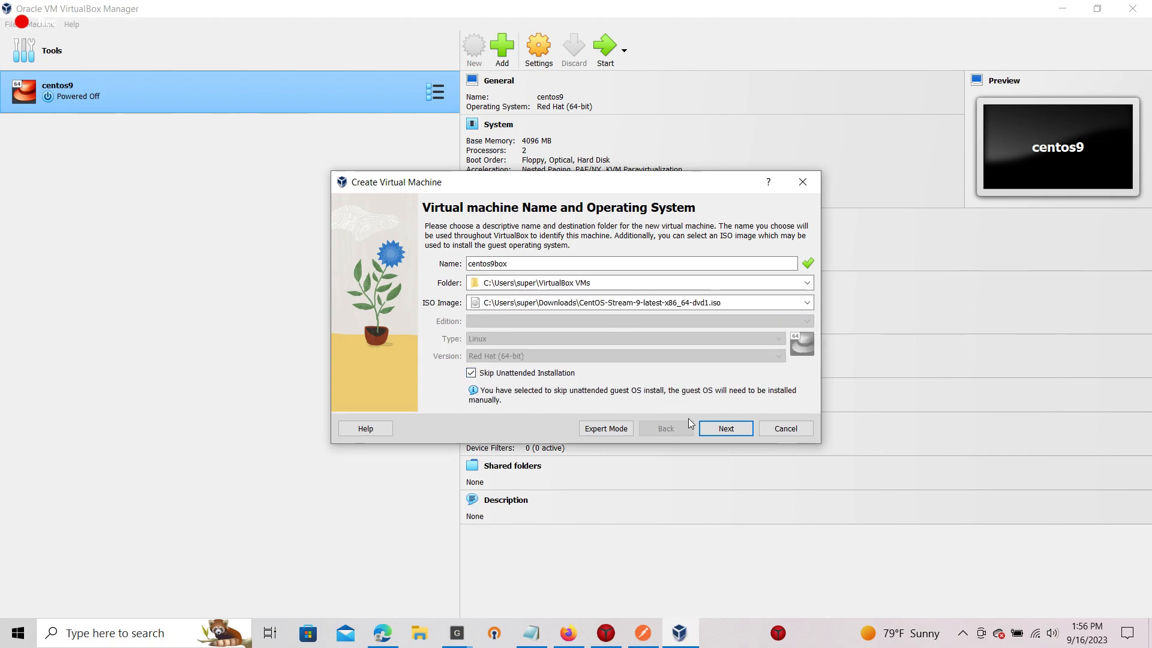
click(712, 428)
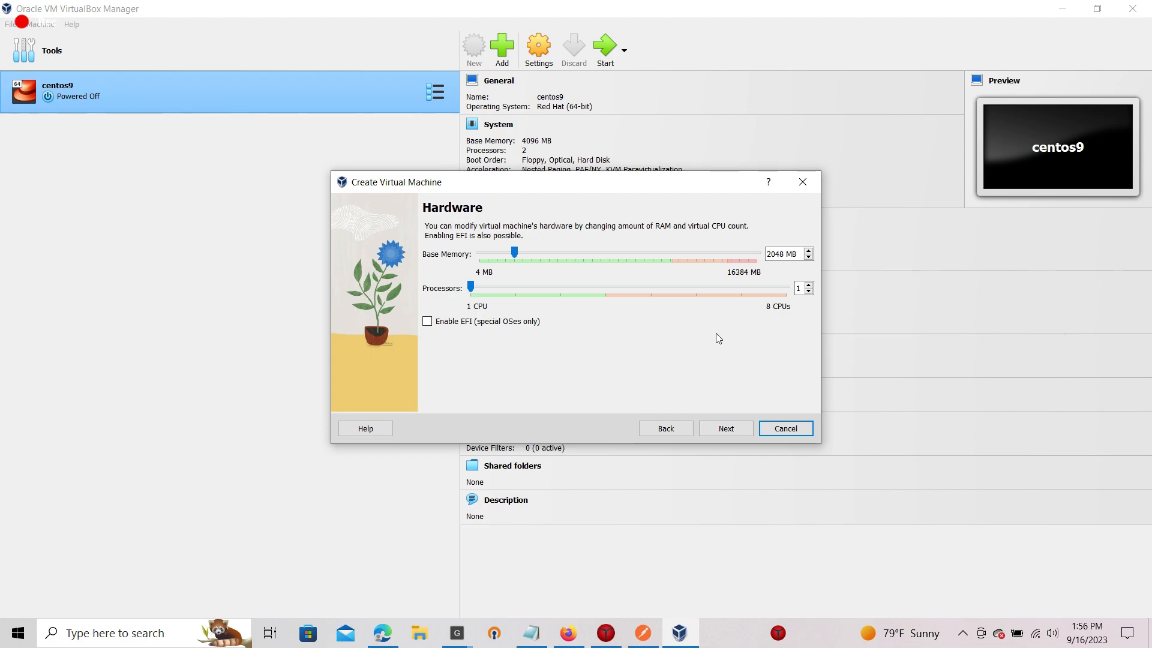
Shrink the virtual hard disk with the slider and enter 10 as the disk size.
click(726, 428)
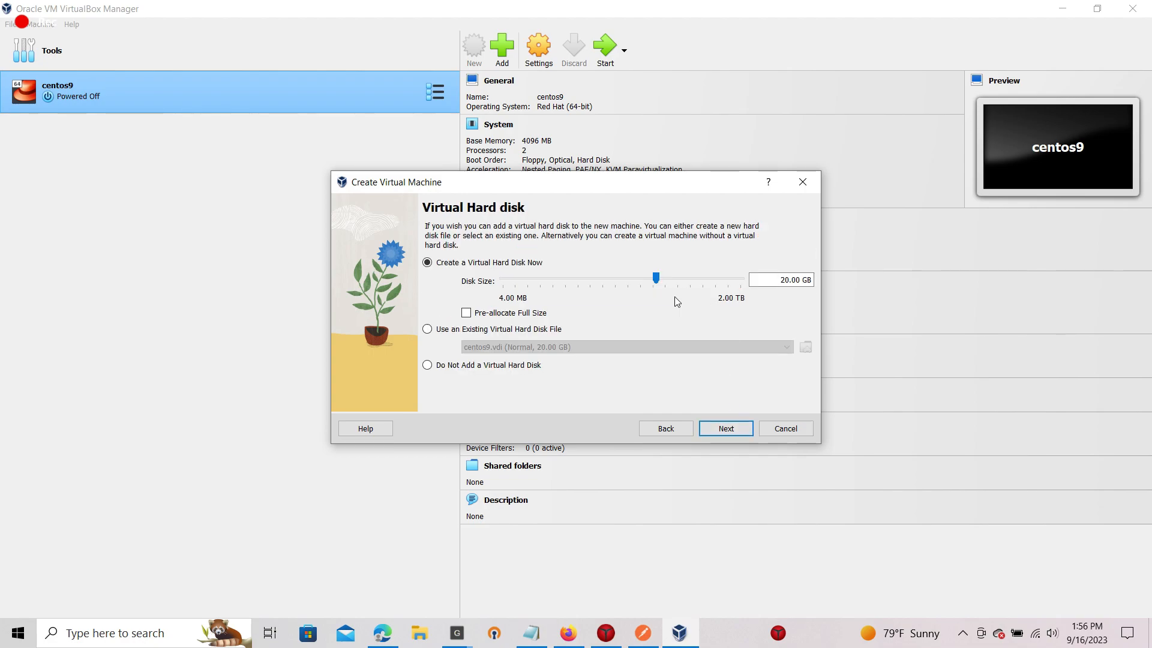
drag(655, 278, 555, 278)
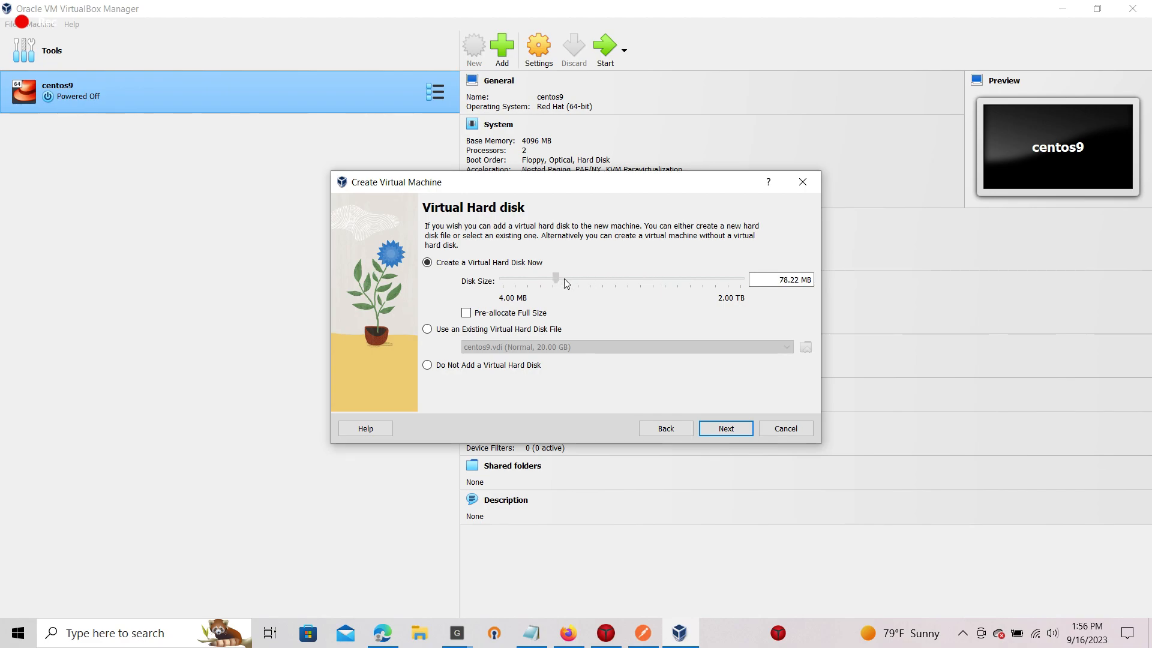
click(783, 279)
key(BackSpace)
text(10)
key(Delete)
key(Delete)
key(Delete)
key(Delete)
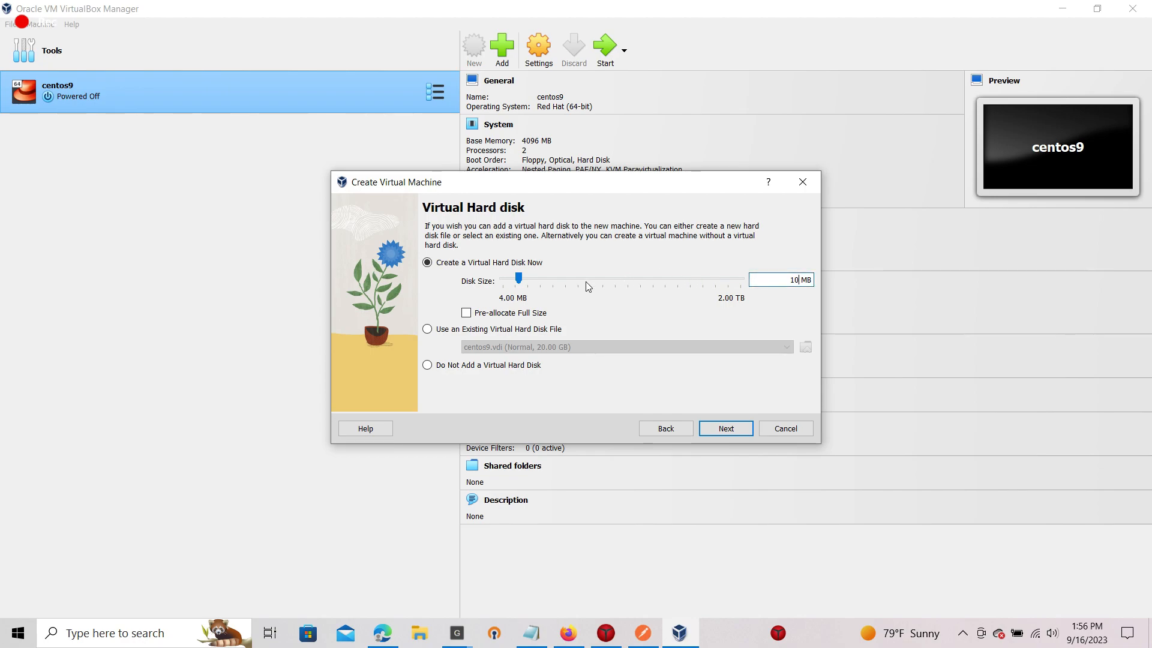
Adjust the disk slider to a 24.69 MB disk and review the Summary page.
click(555, 283)
click(533, 284)
click(504, 287)
mouse_move(520, 281)
mouse_down()
mouse_move(509, 283)
mouse_move(534, 288)
mouse_up()
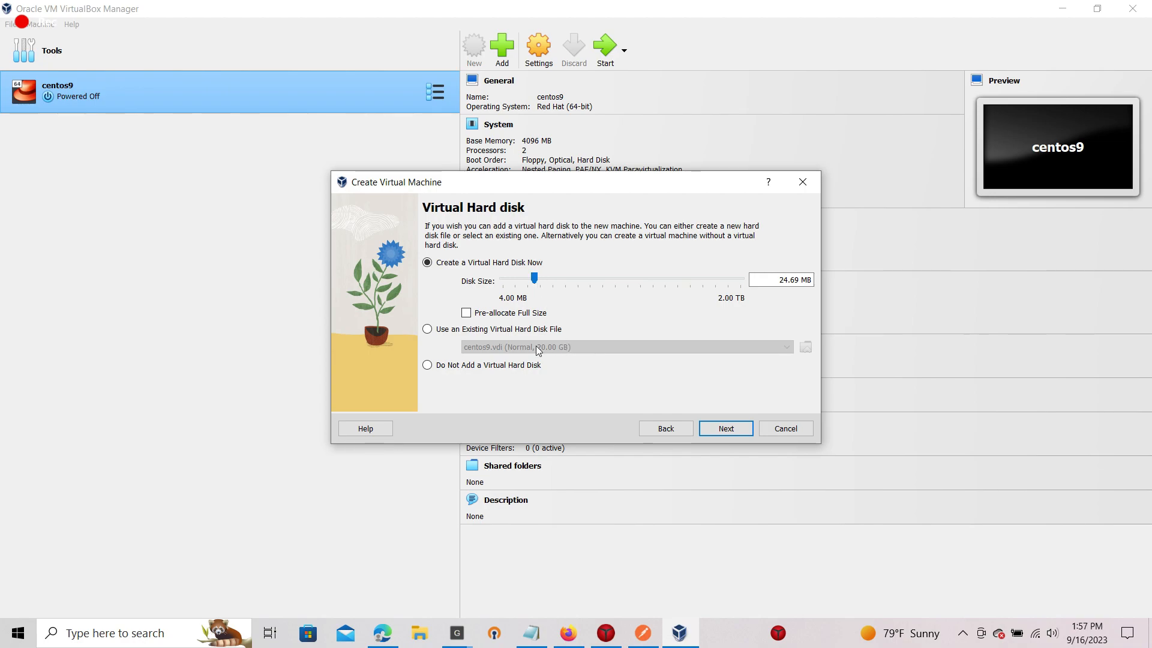
click(743, 430)
scroll(677, 379, down, 1)
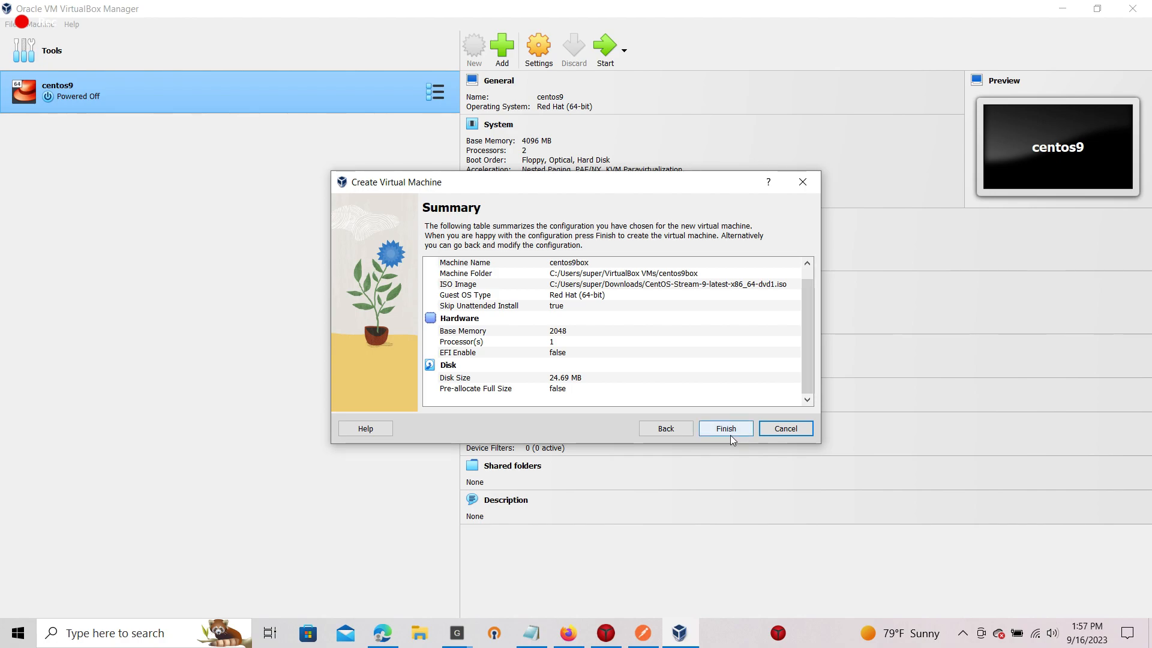
Cancel the wizard, run centos9box maximized, and highlight Install CentOS Stream 9 at boot.
click(780, 431)
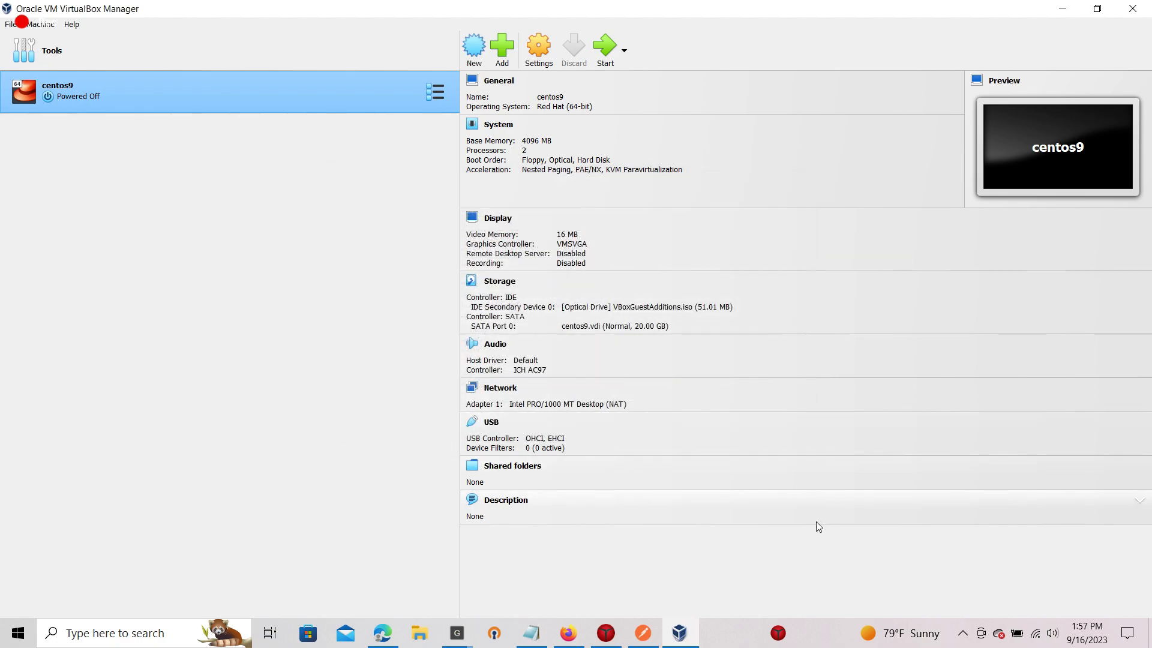
click(1133, 8)
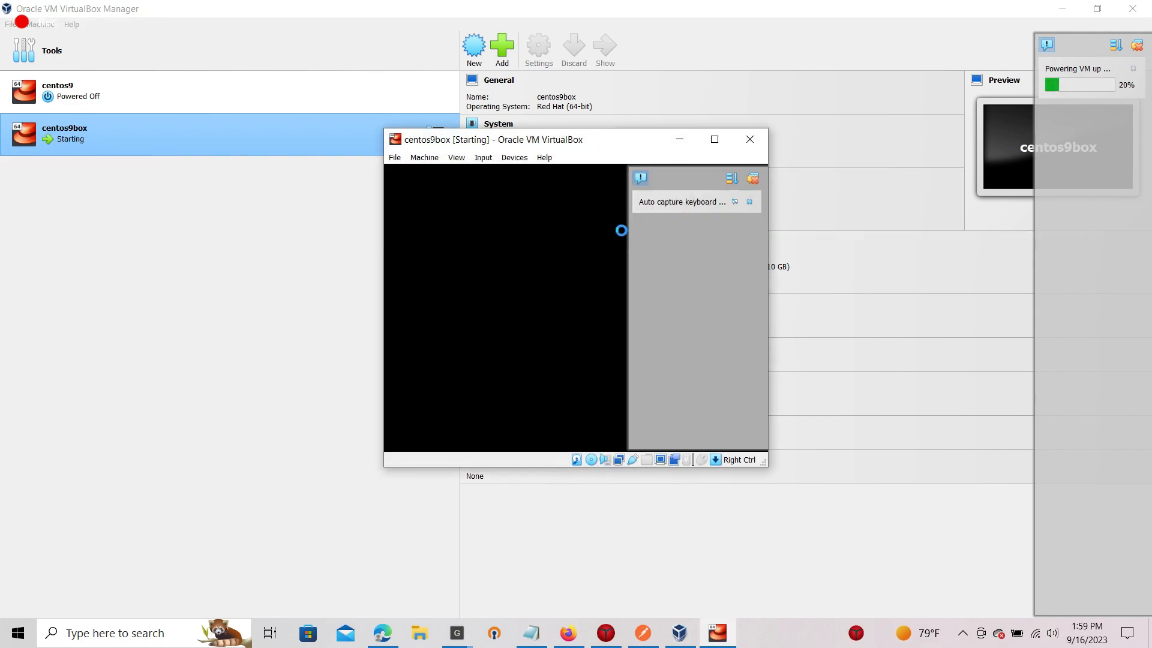
click(713, 139)
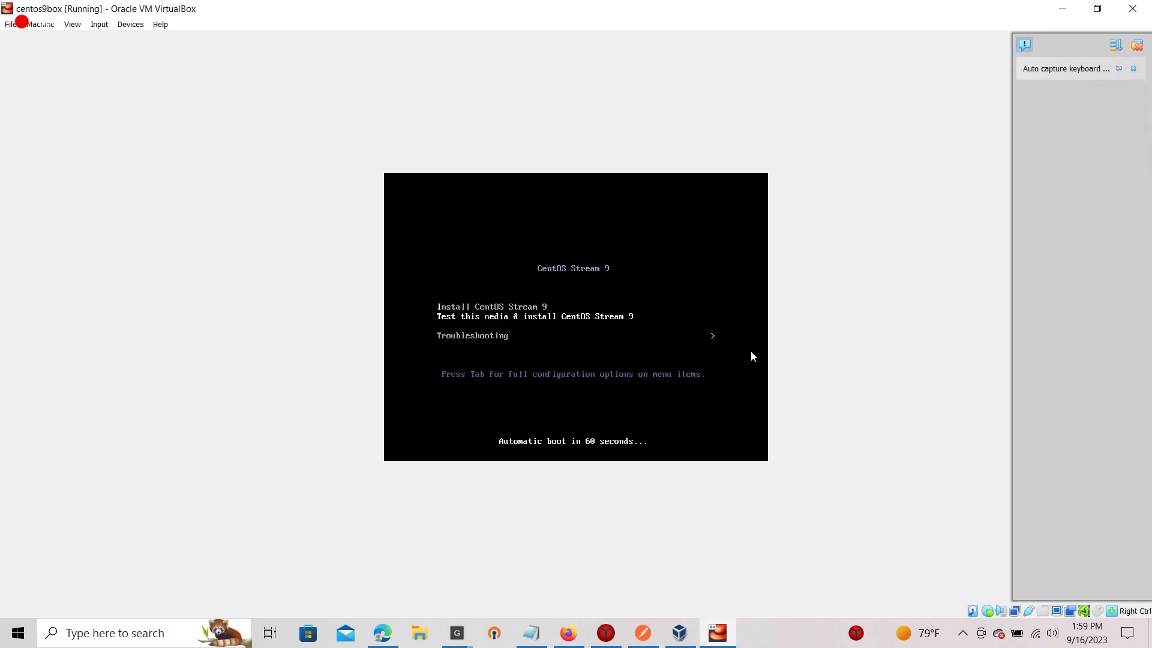
key(Up)
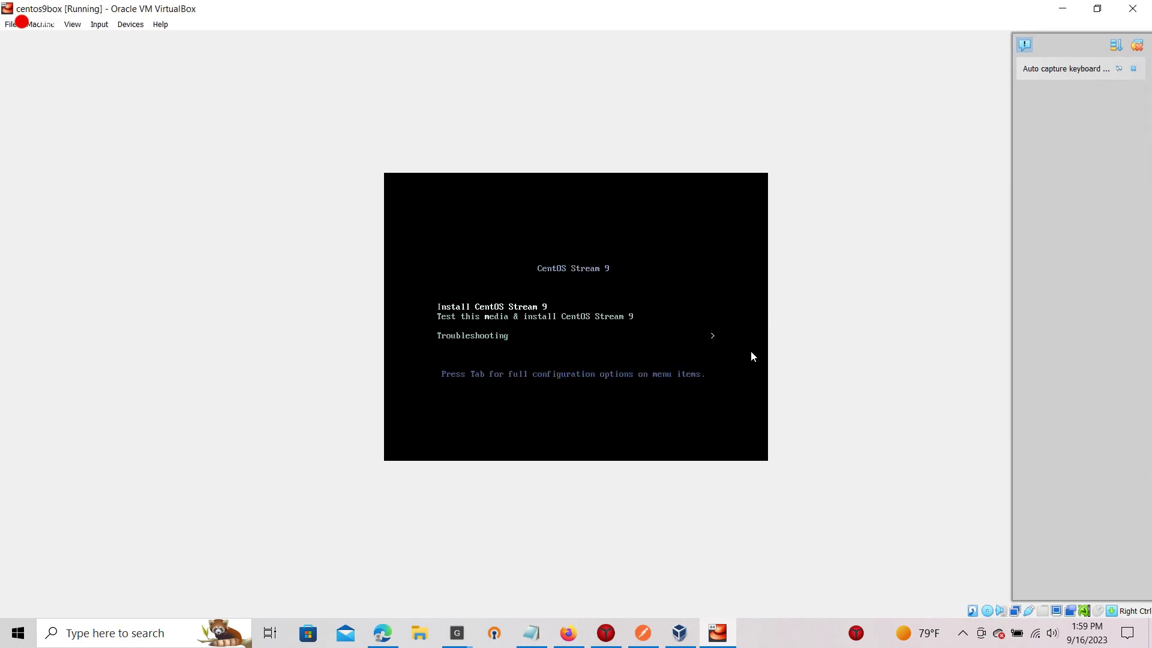
Boot the installer, let the VM capture input, and keep English (United States).
key(Return)
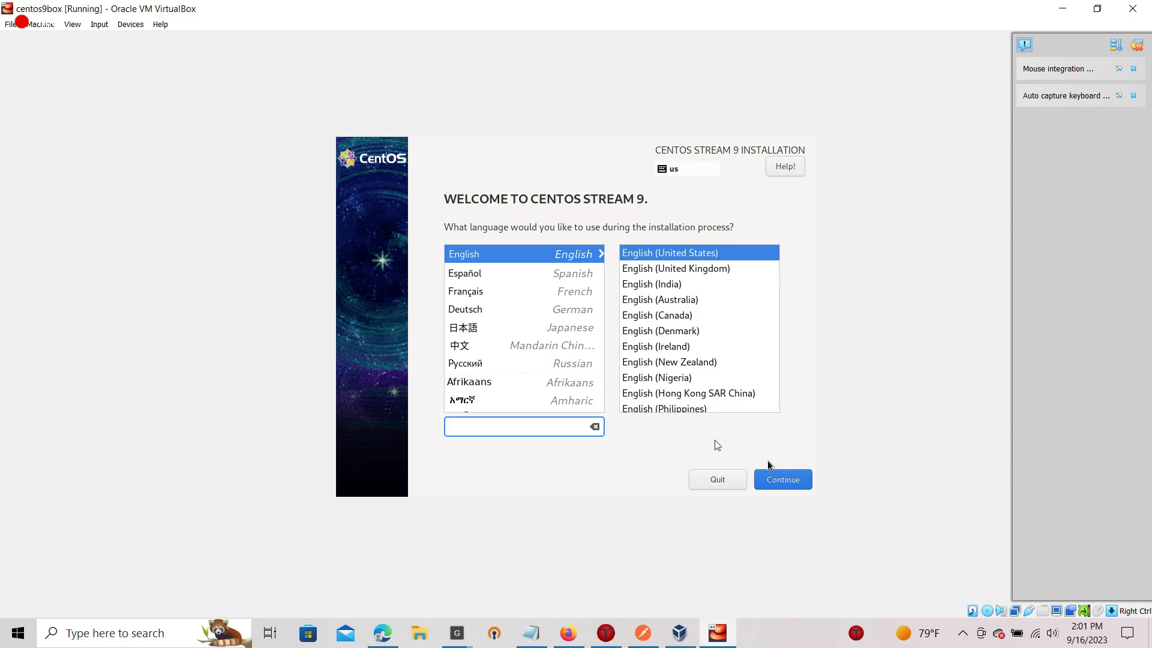
click(783, 480)
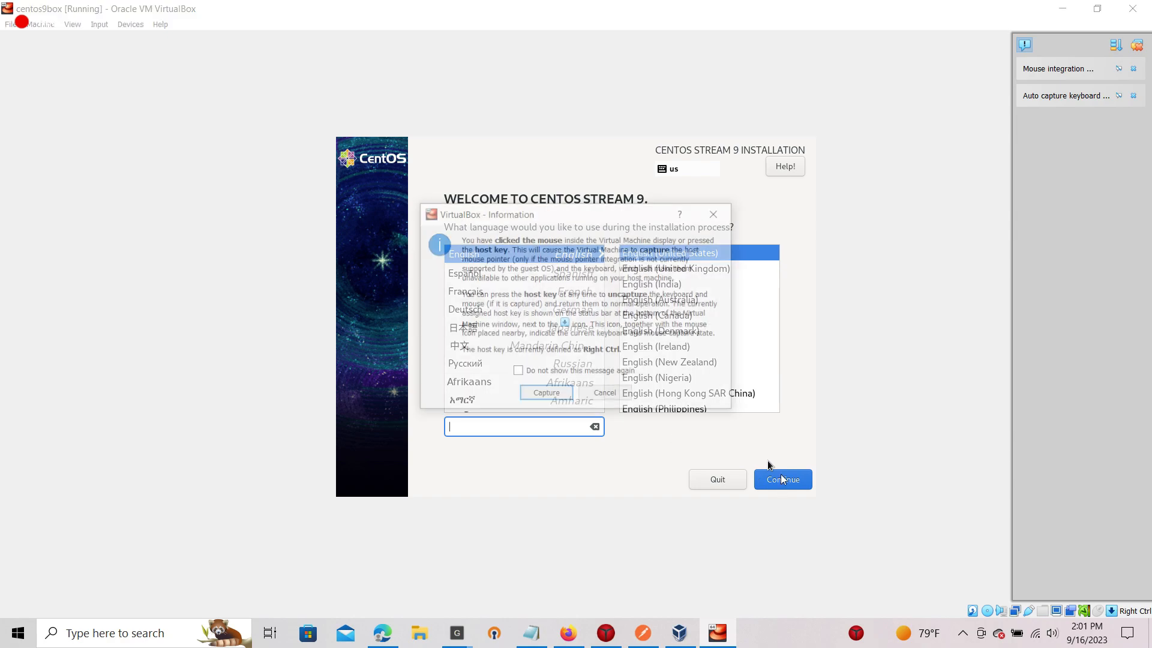
click(564, 394)
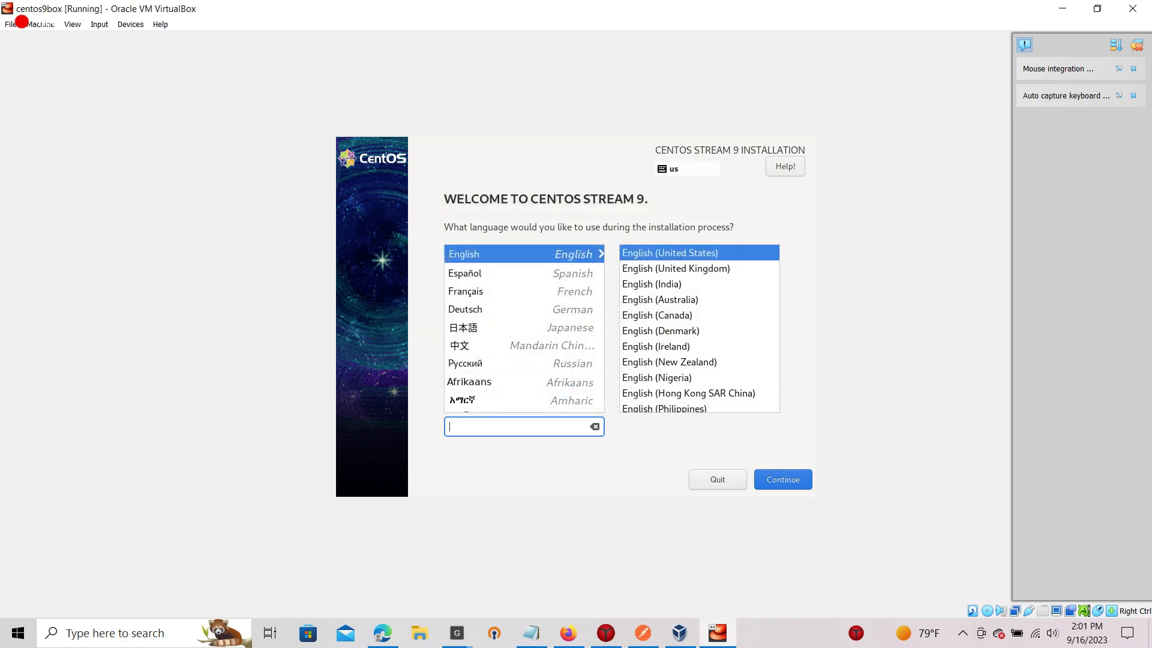
click(774, 488)
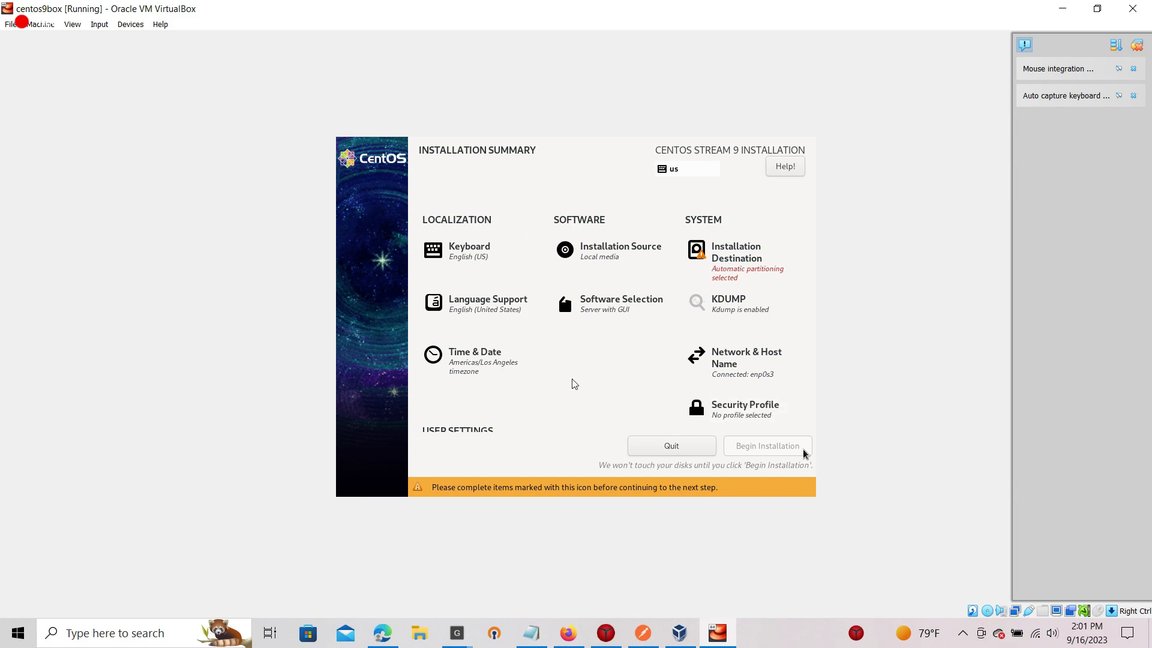
Confirm Installation Destination with automatic partitioning on the 10 GiB disk.
click(741, 264)
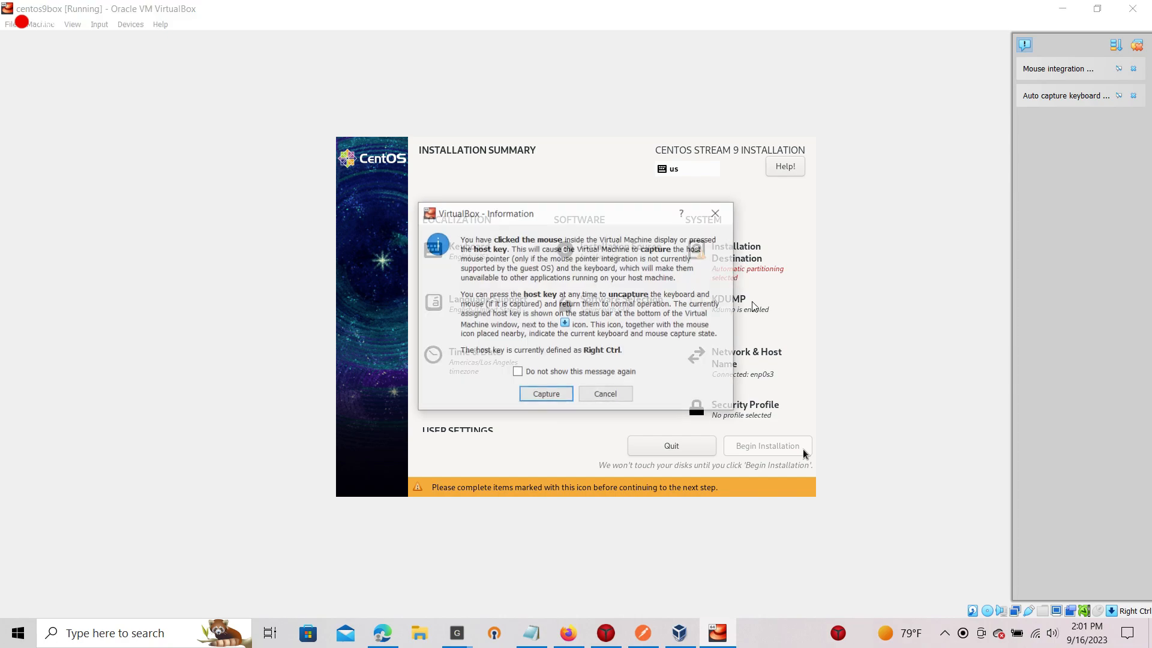
click(558, 397)
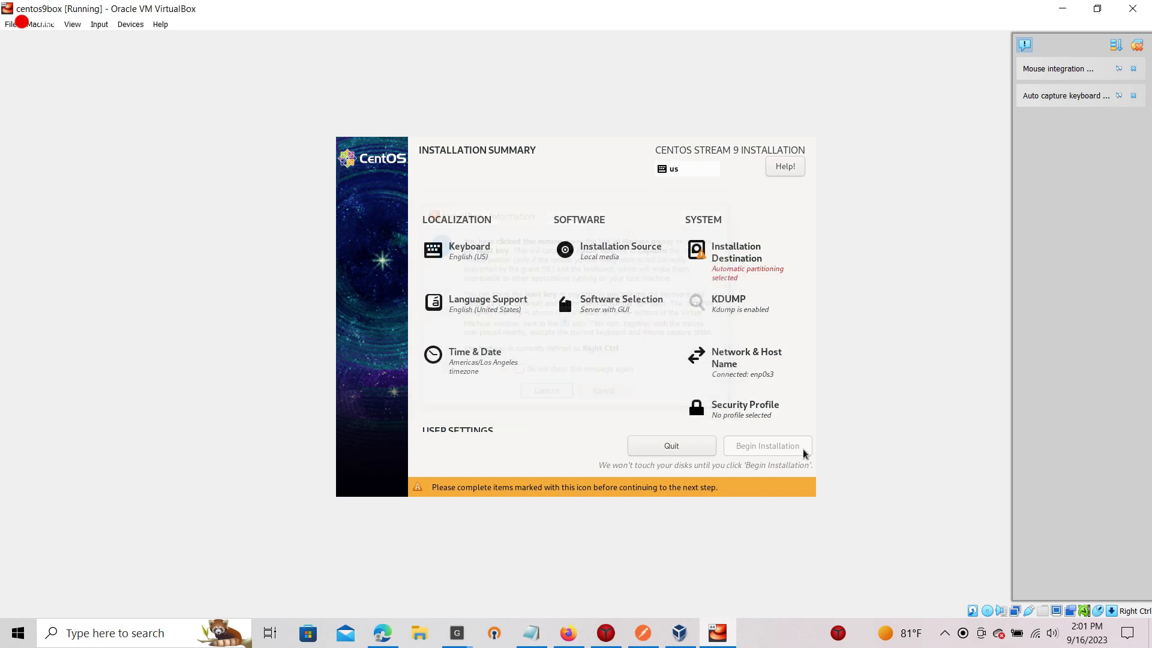
scroll(796, 369, down, 1)
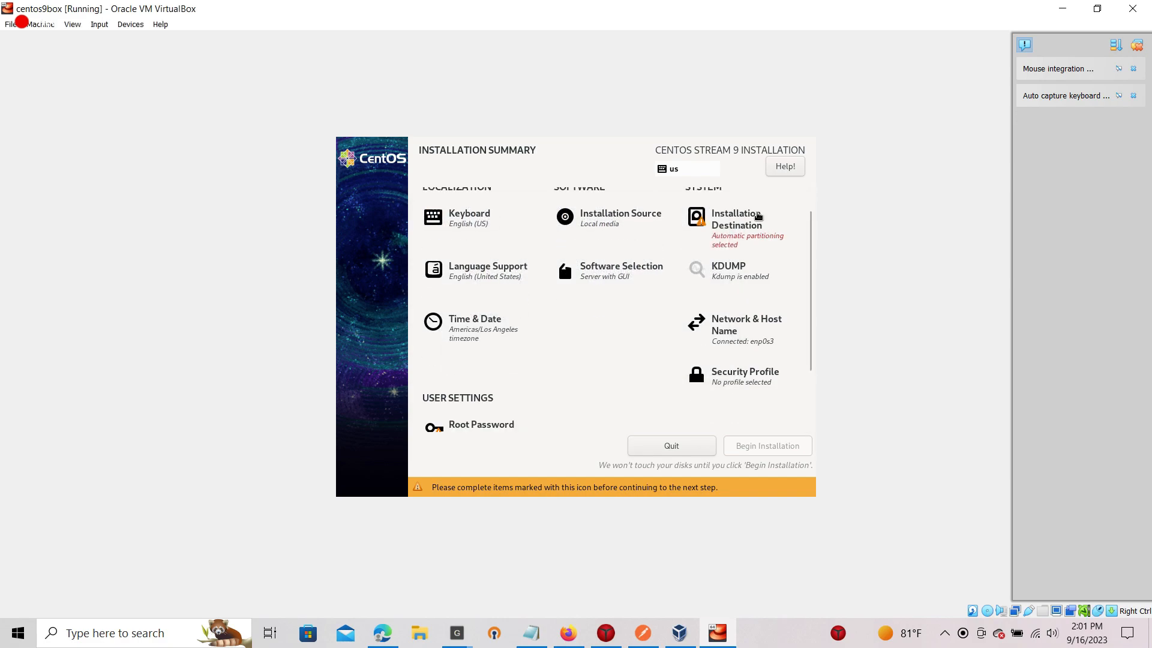
click(750, 225)
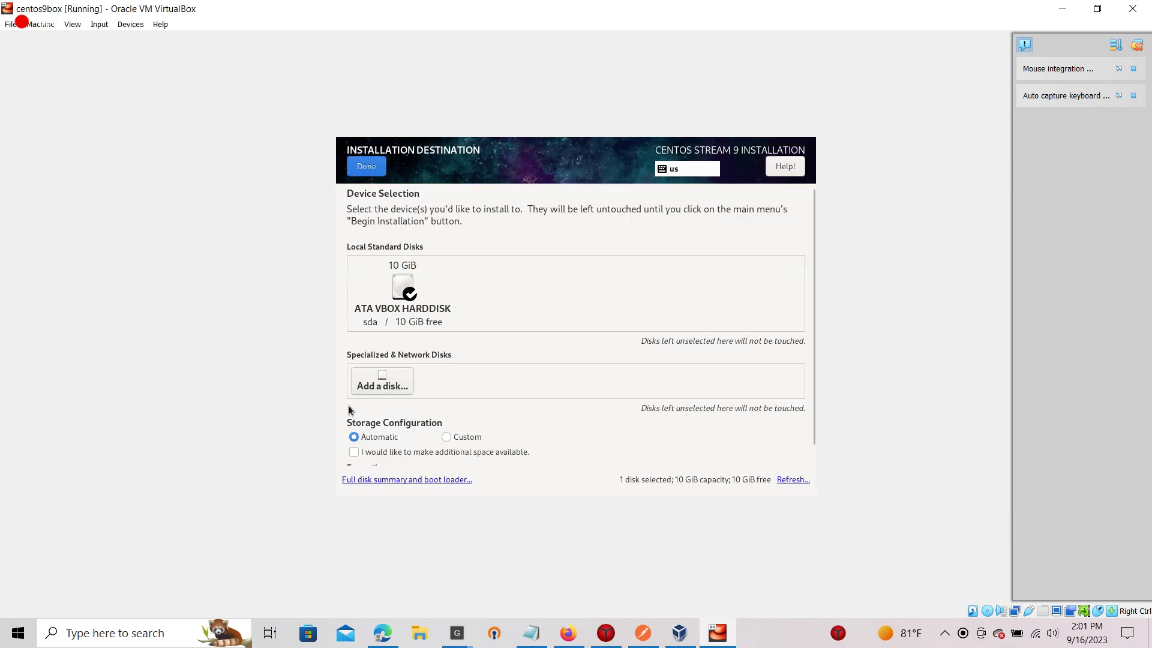
scroll(462, 438, down, 1)
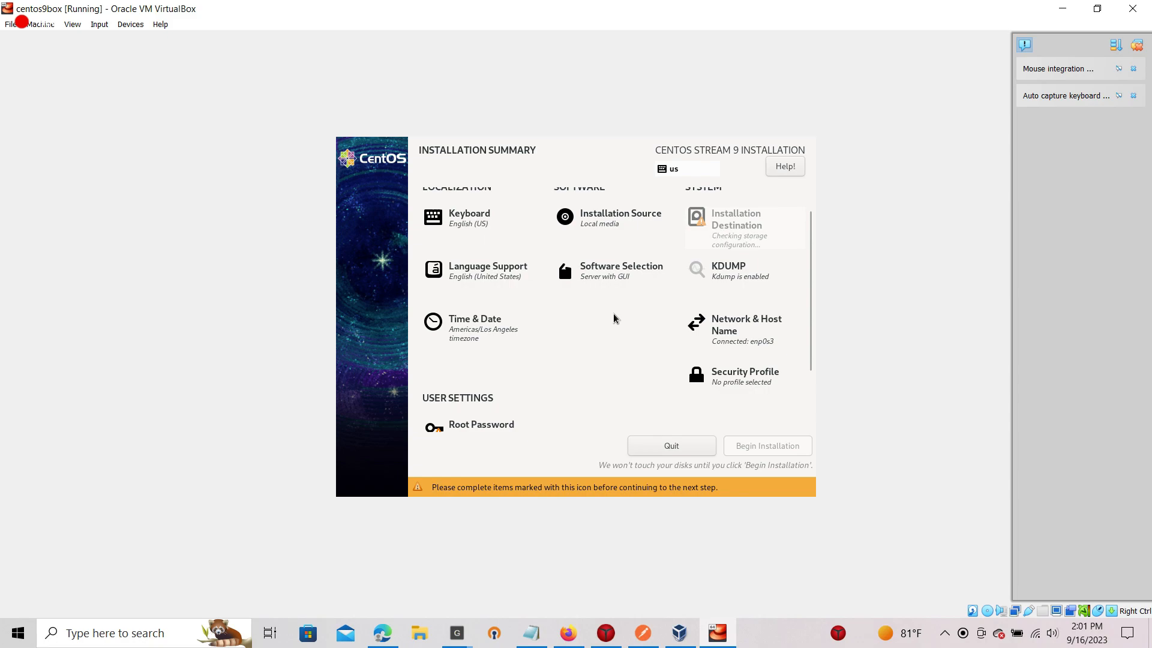
scroll(613, 319, down, 1)
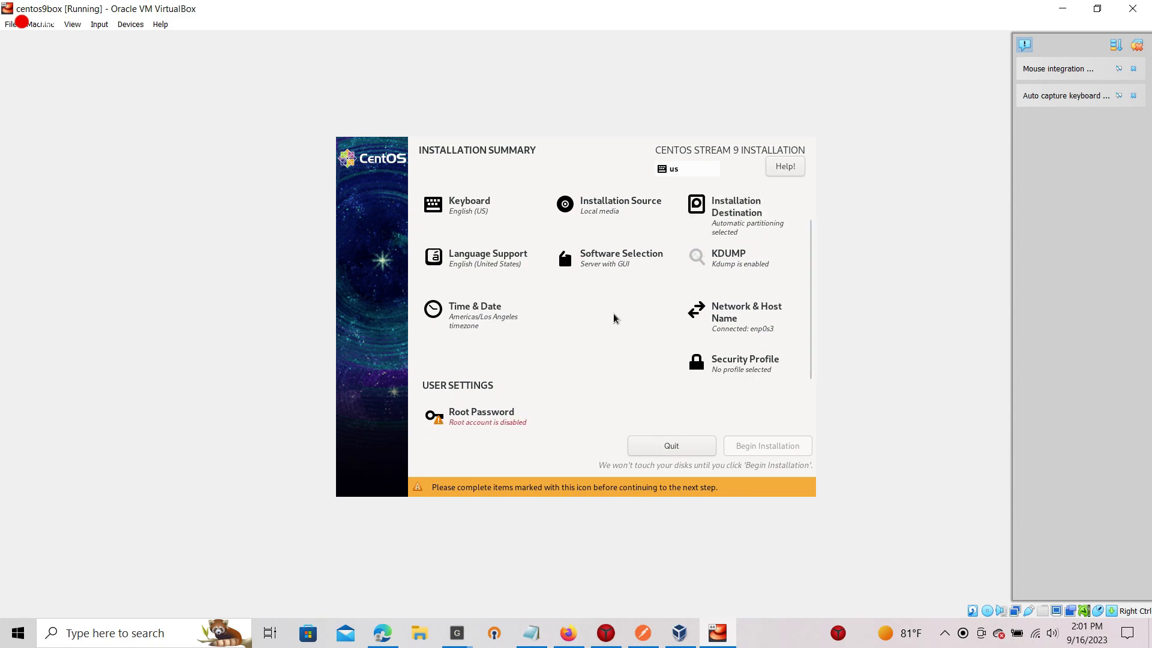
Enter and confirm a strong root password, leaving the root account unlocked.
click(476, 425)
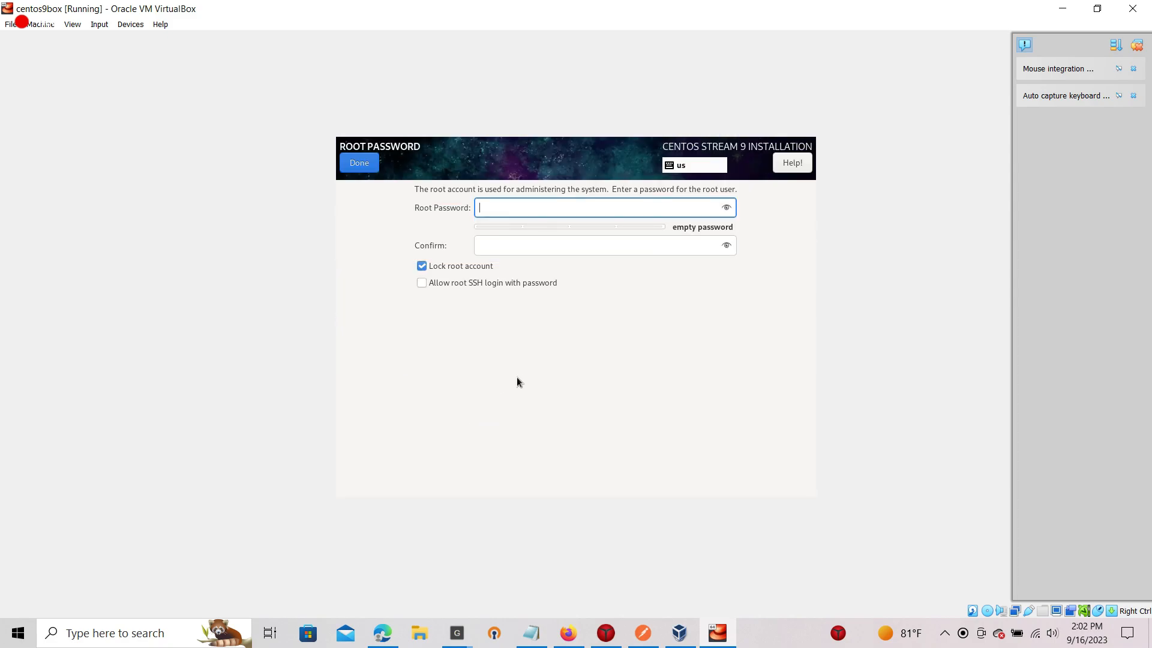
text(••)
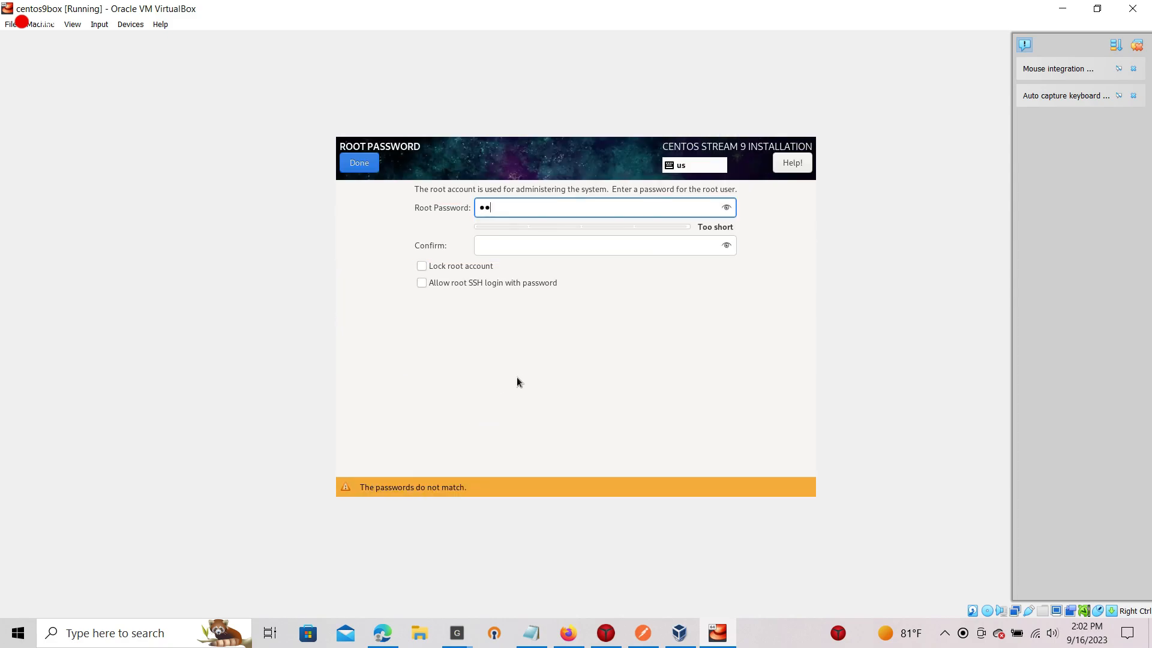
key(BackSpace)
key(BackSpace)
text(•••••••••••••)
key(Tab)
text(•••••••••)
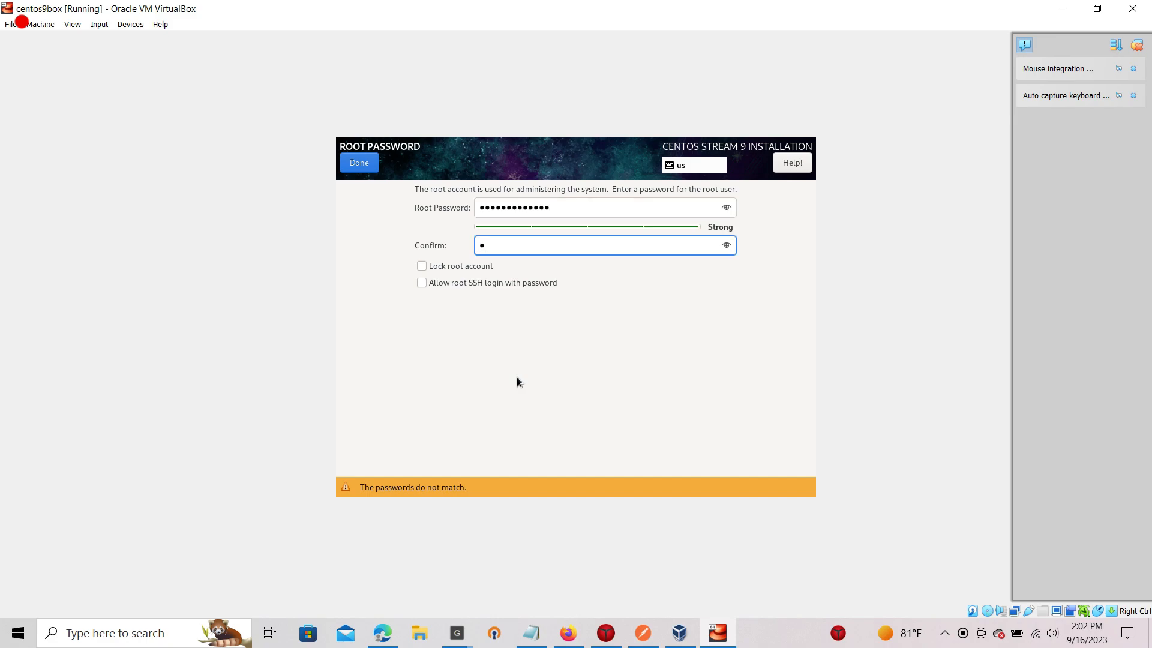
text(••••)
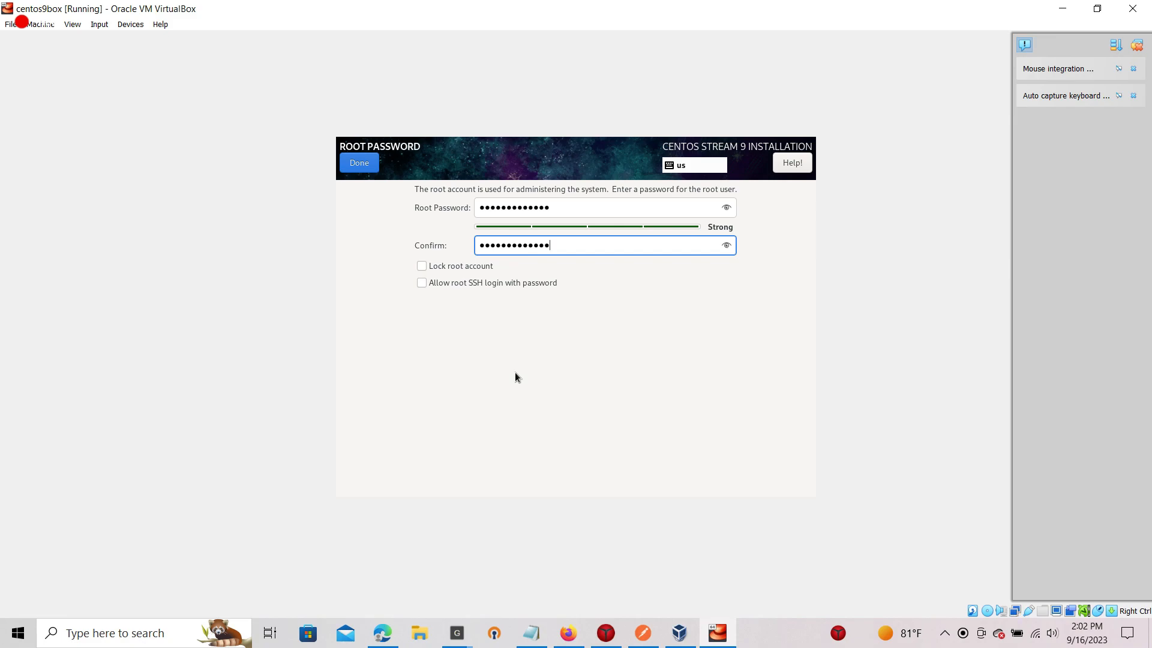
click(363, 168)
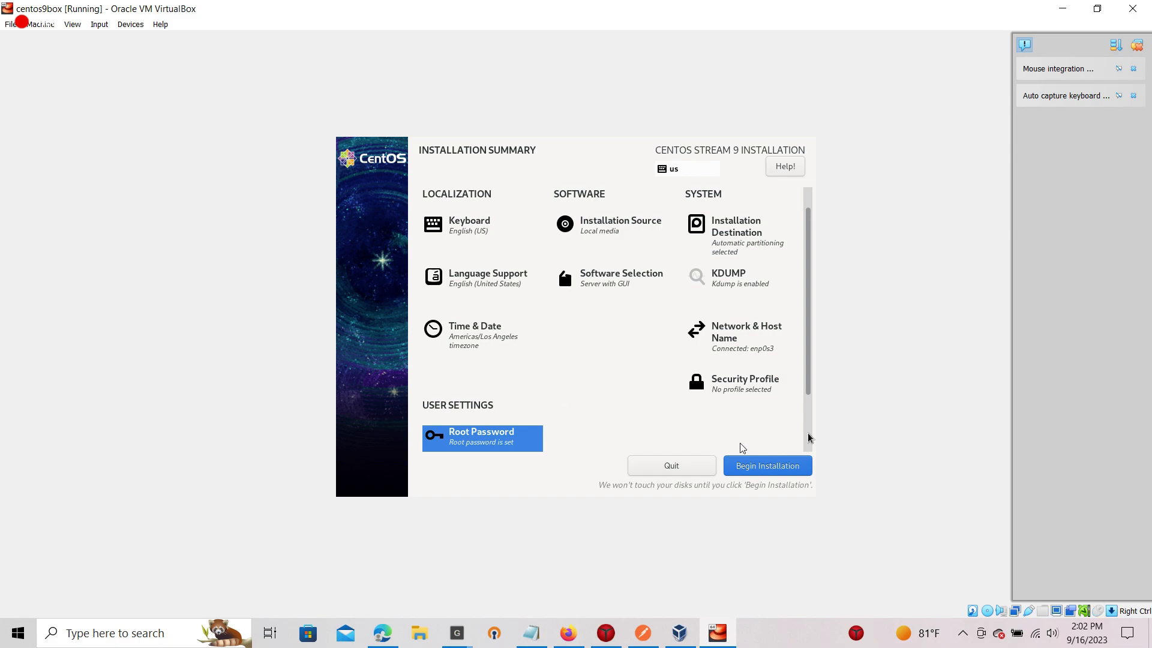
Capture VM input and begin the CentOS Stream 9 installation, letting it complete.
click(807, 412)
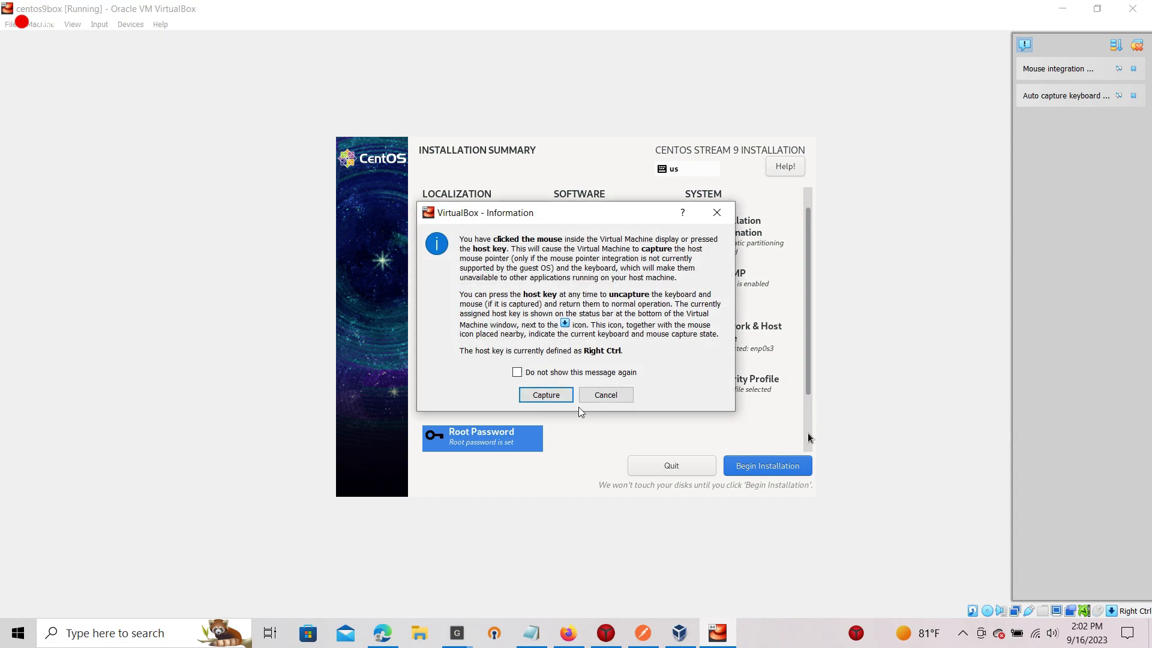
click(547, 397)
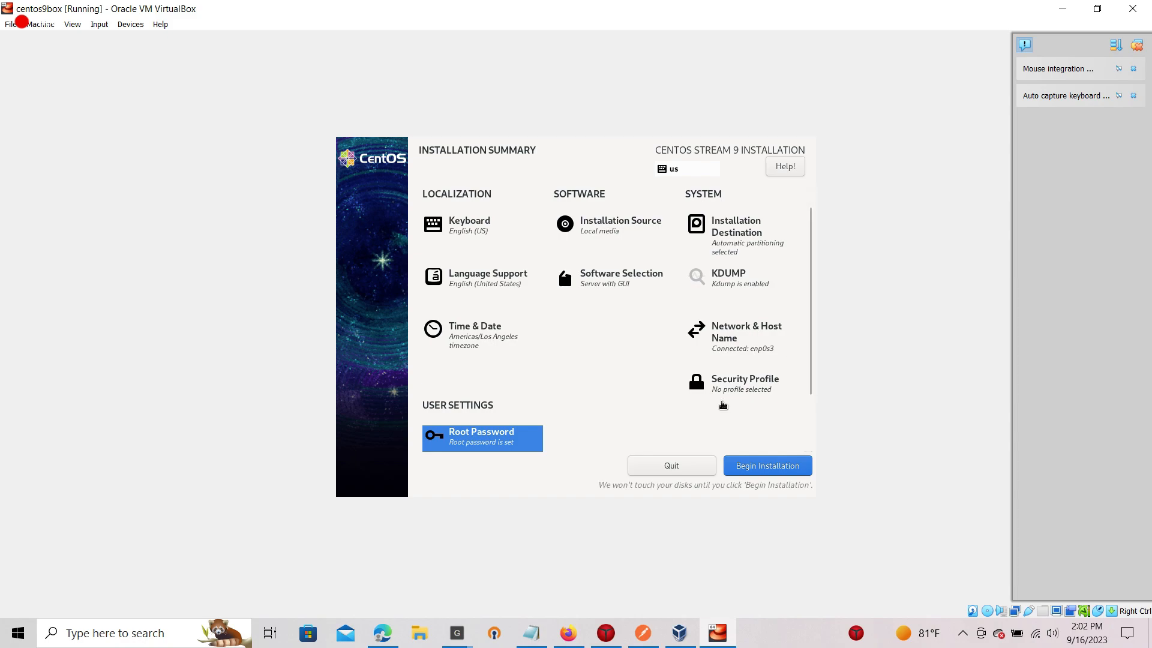
key(Tab)
key(Tab)
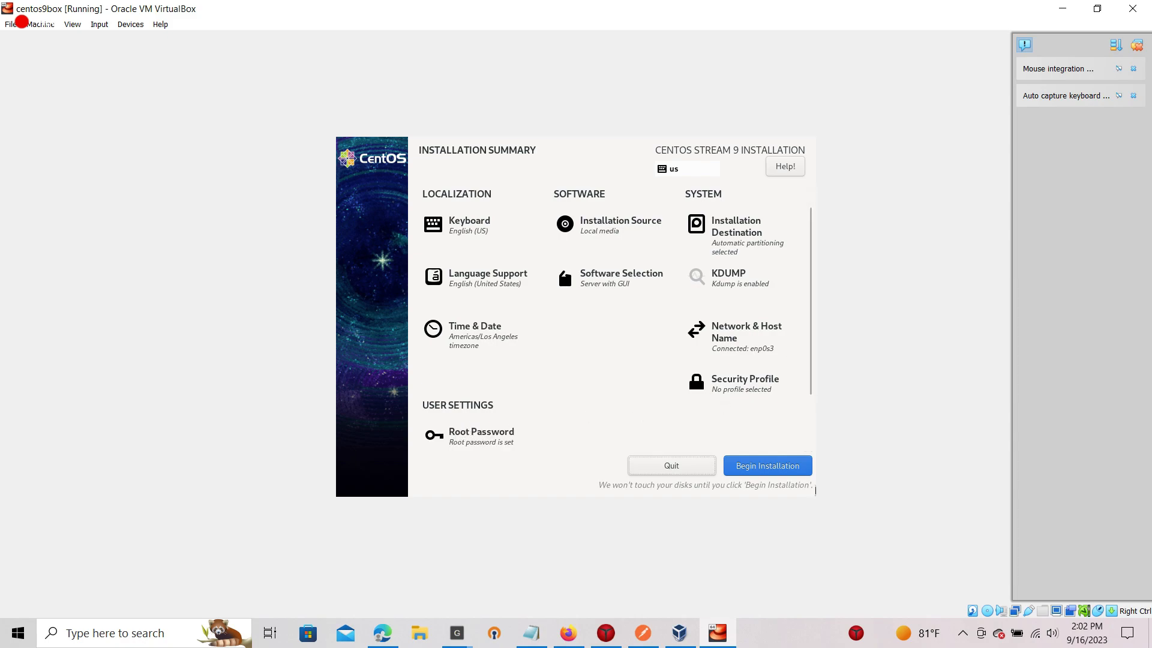
click(774, 468)
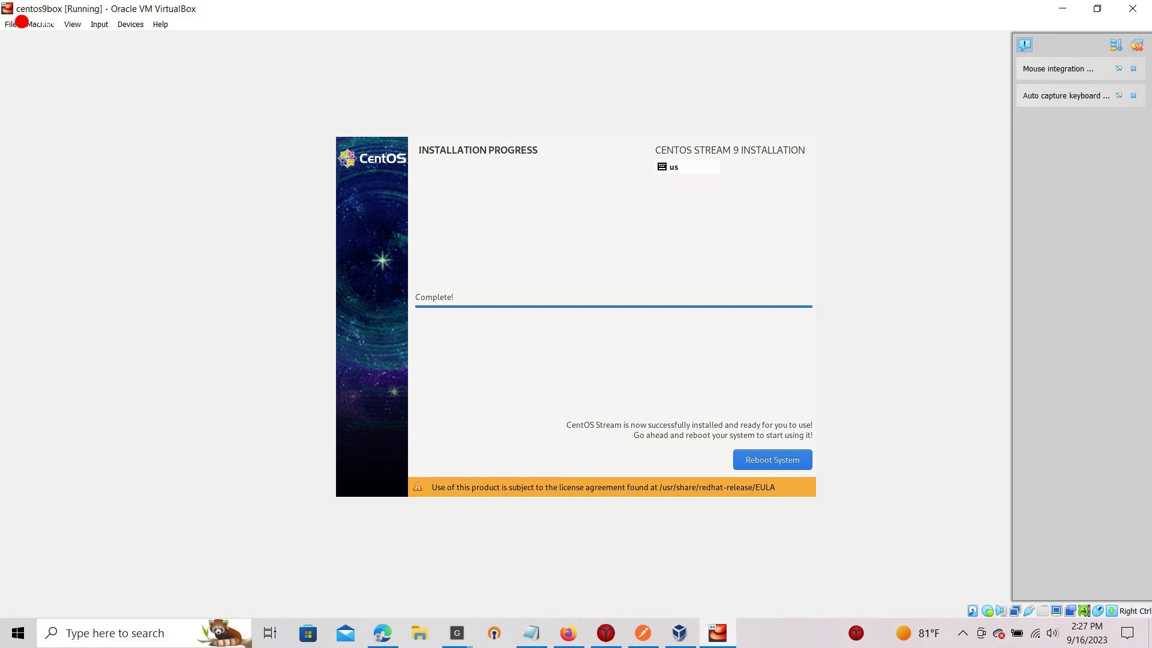
Reboot the installed system into the Welcome to CentOS Stream 9 setup screen.
click(786, 466)
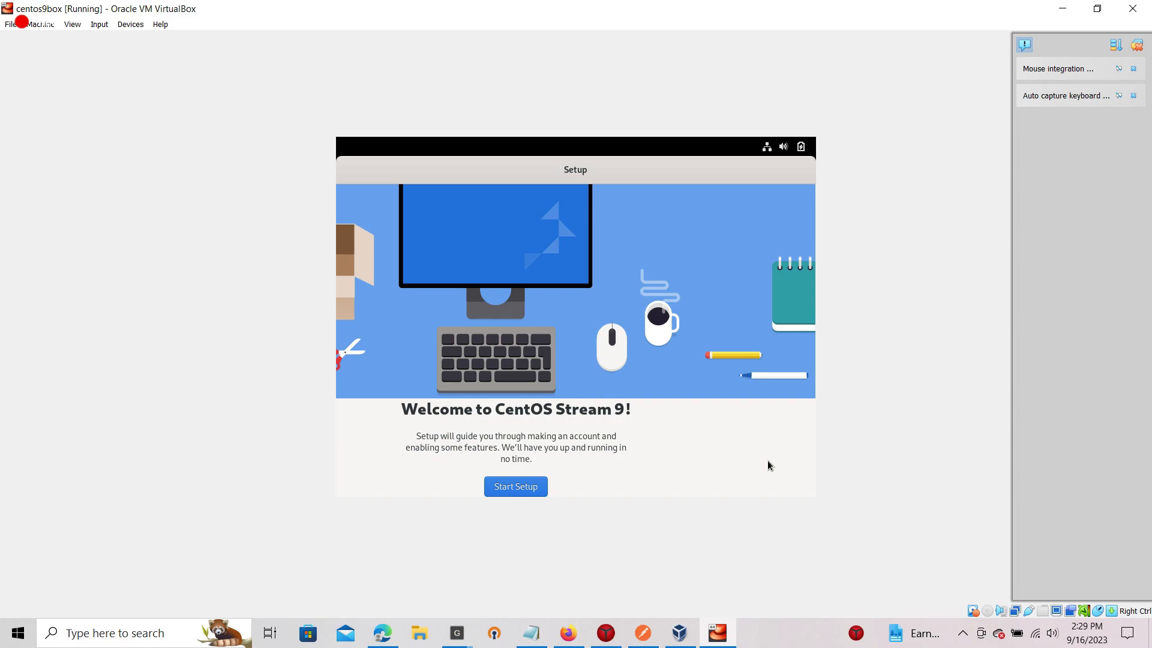
Start setup, accept privacy, skip online accounts, and enter testuser as the account name.
click(515, 487)
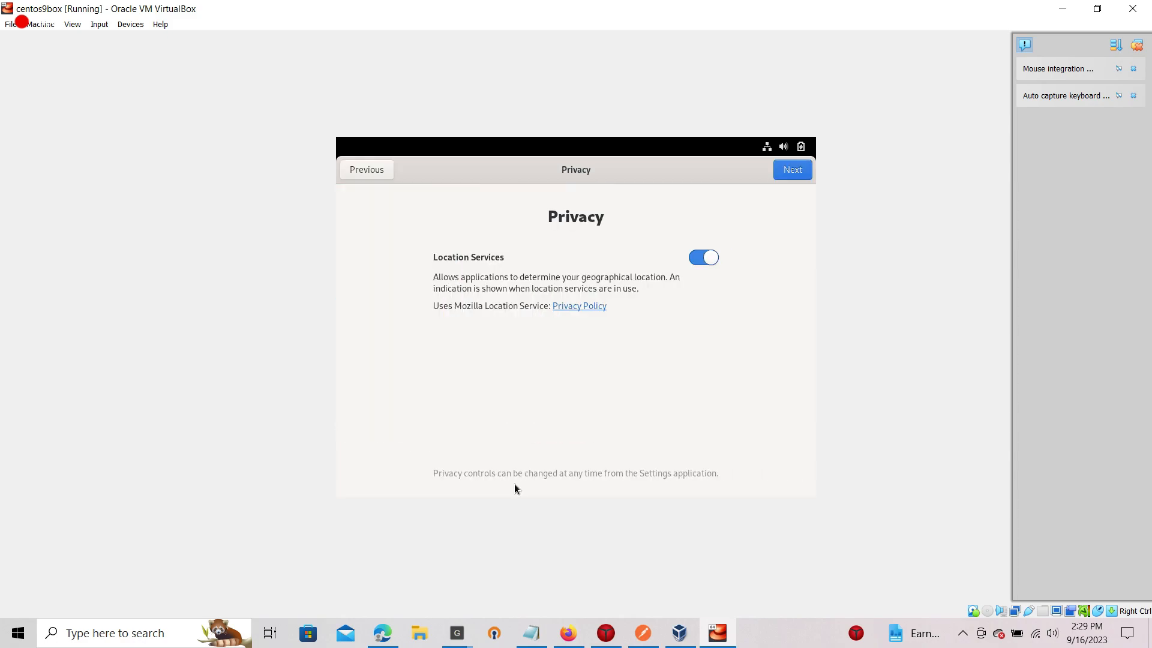
click(804, 174)
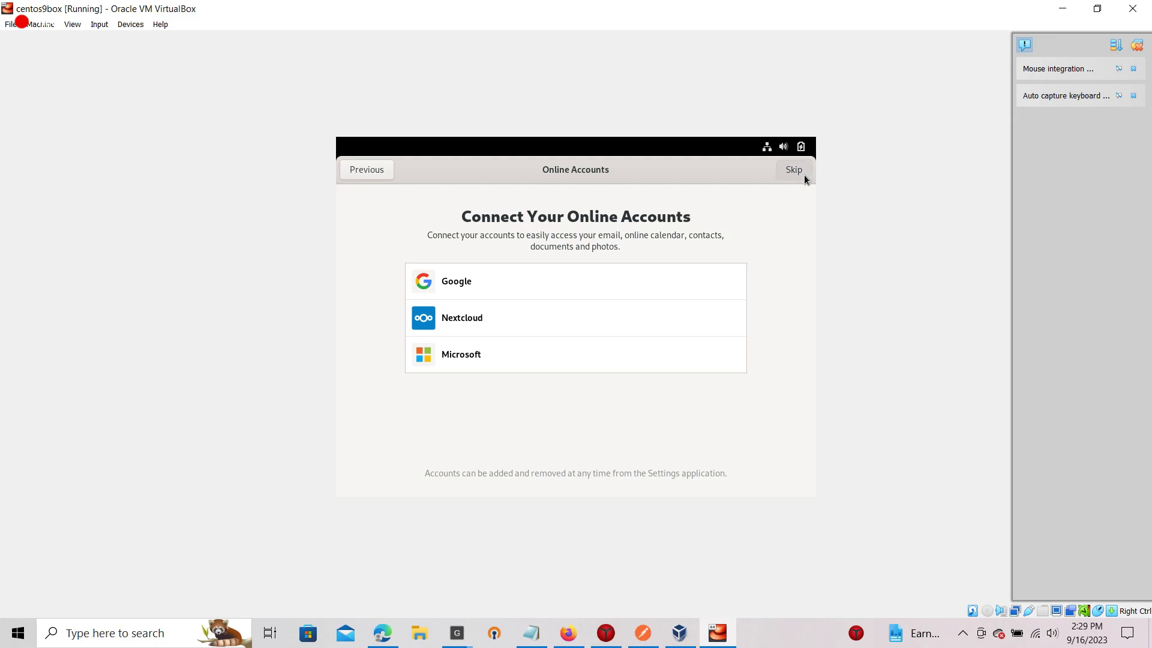
click(803, 175)
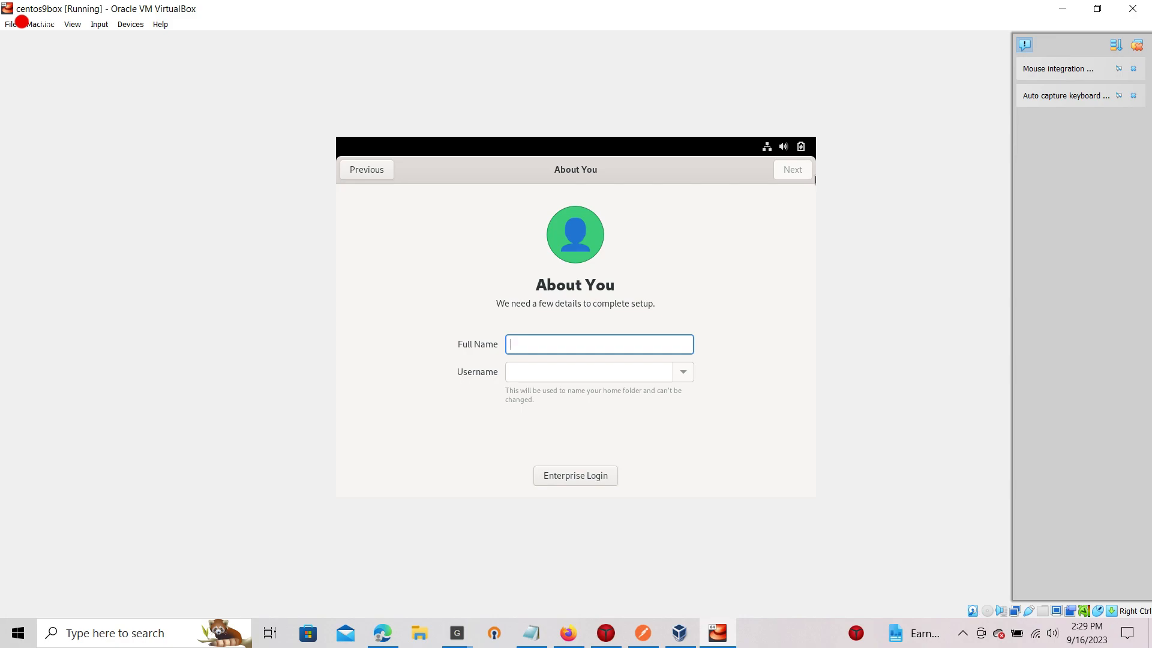
text(test)
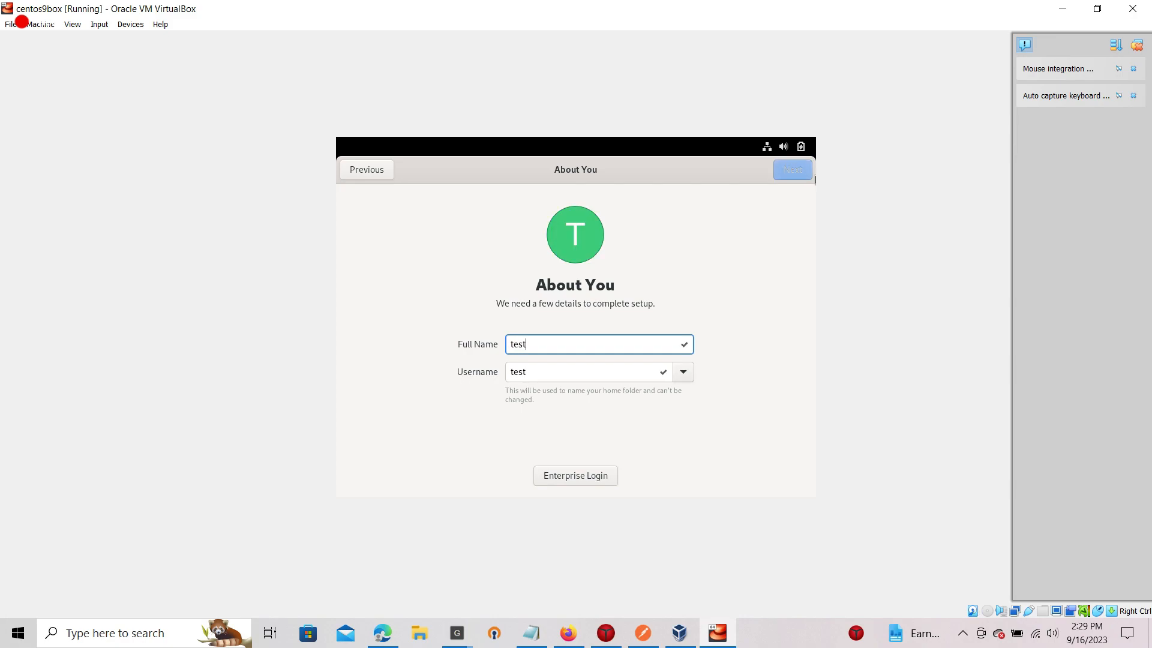
text(user)
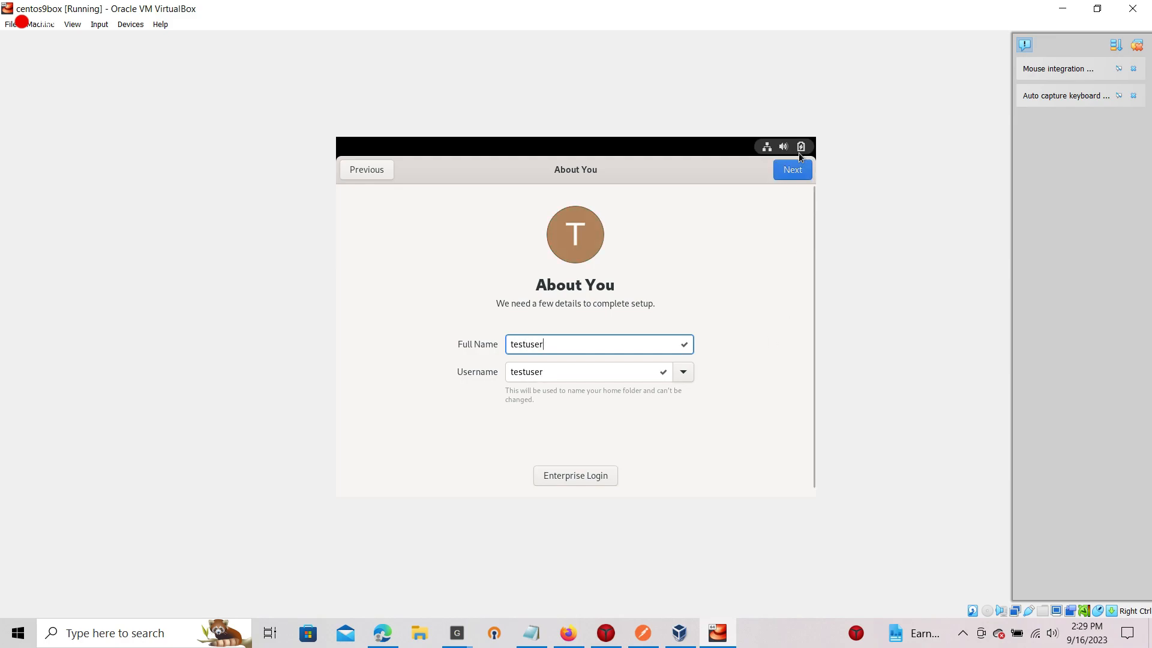
Enter and confirm a password for the testuser account.
click(798, 170)
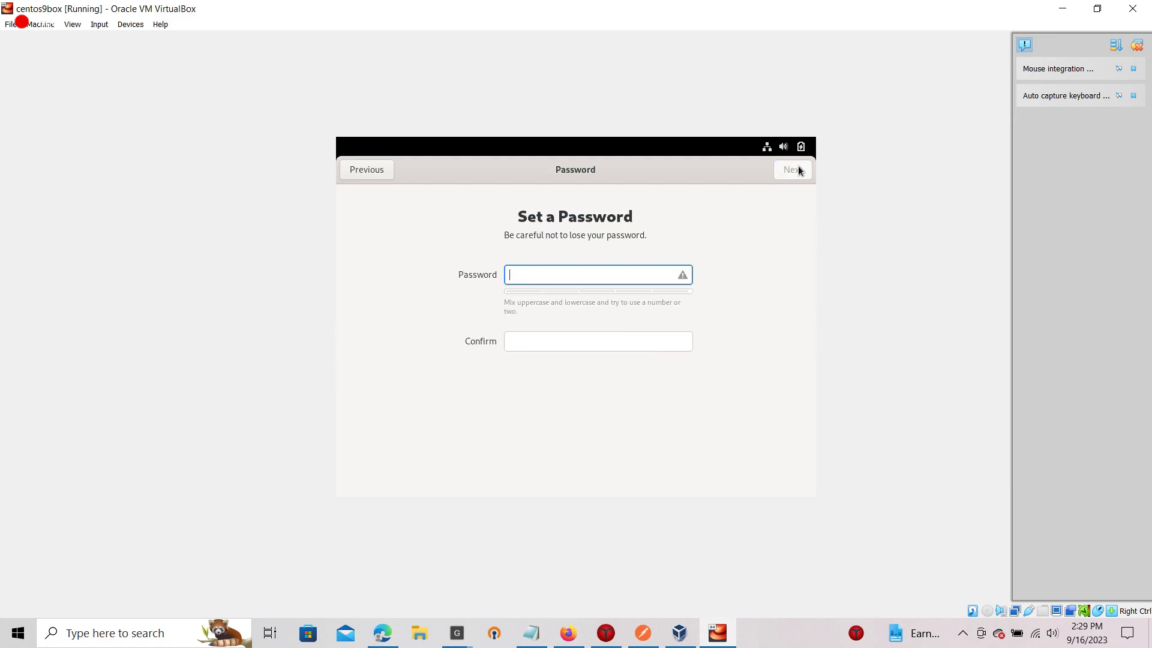
text(•••••••••••)
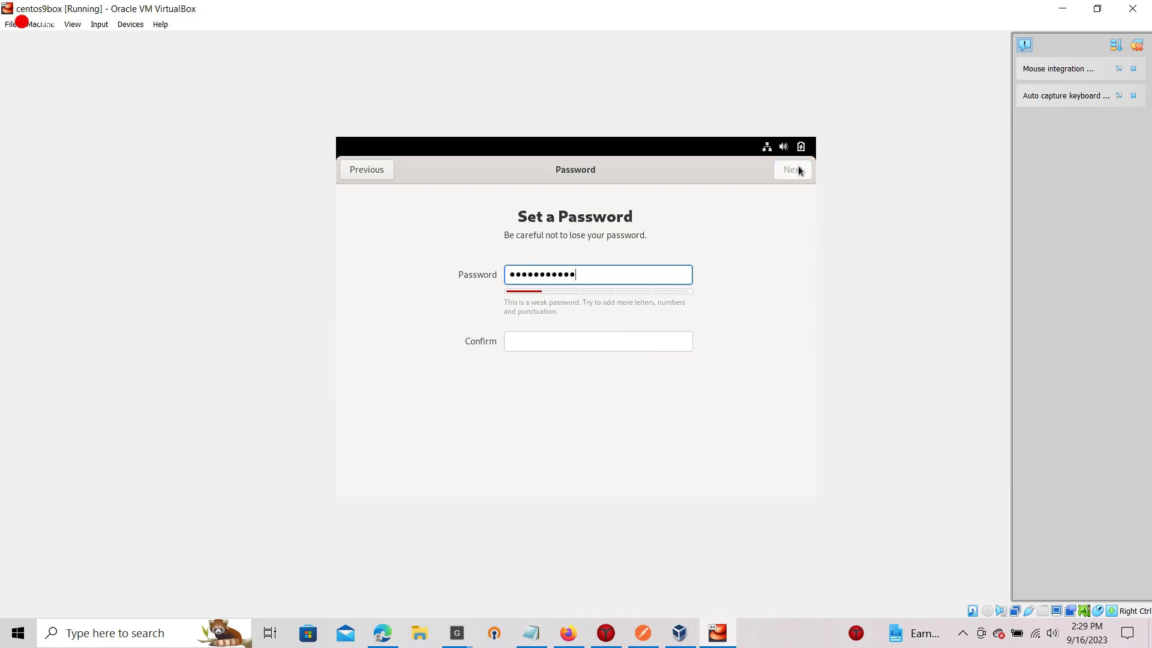
text(••)
key(Tab)
text(•••••••••••)
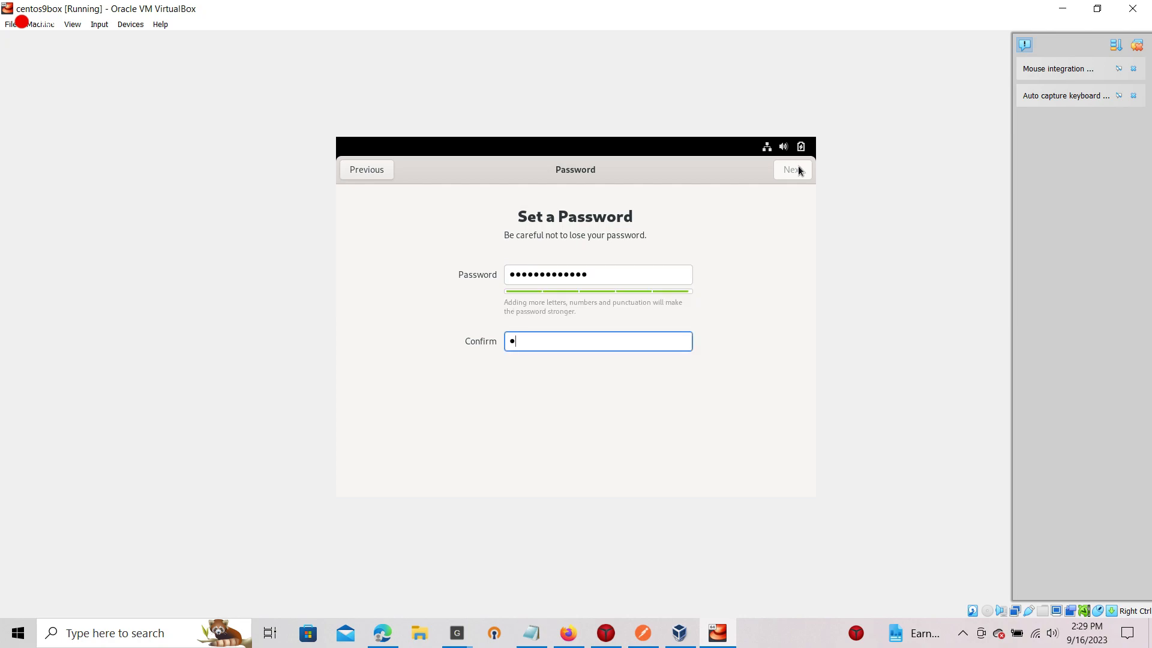
text(••)
Finish creating testuser, start using CentOS Stream, and decline the welcome tour.
click(798, 174)
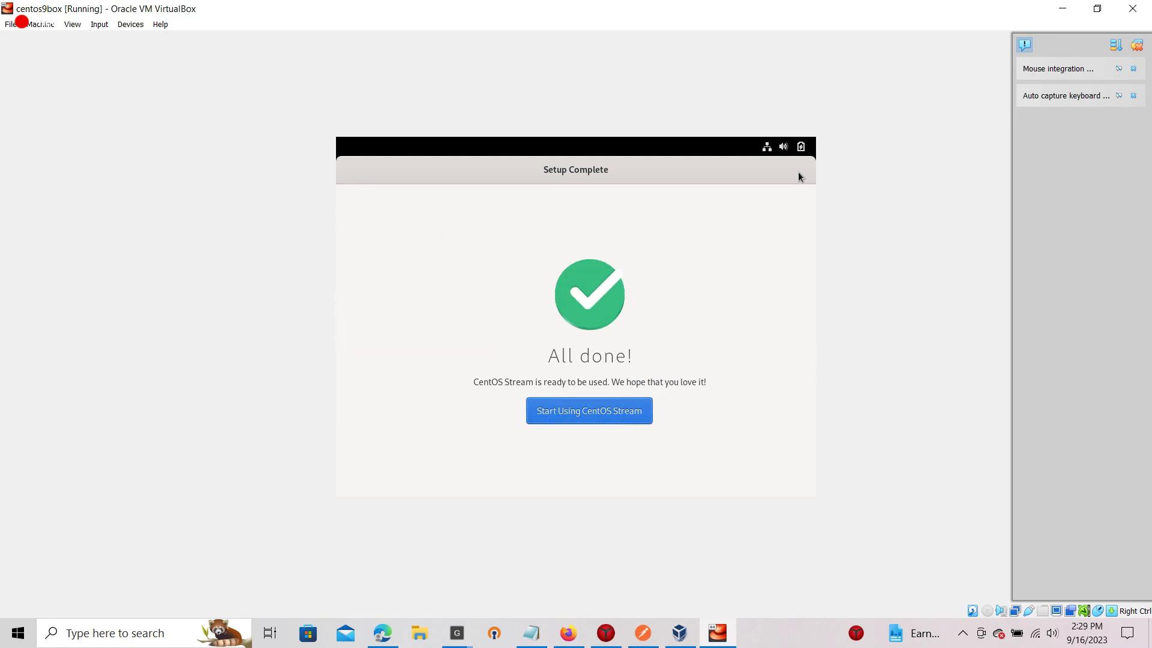
click(595, 412)
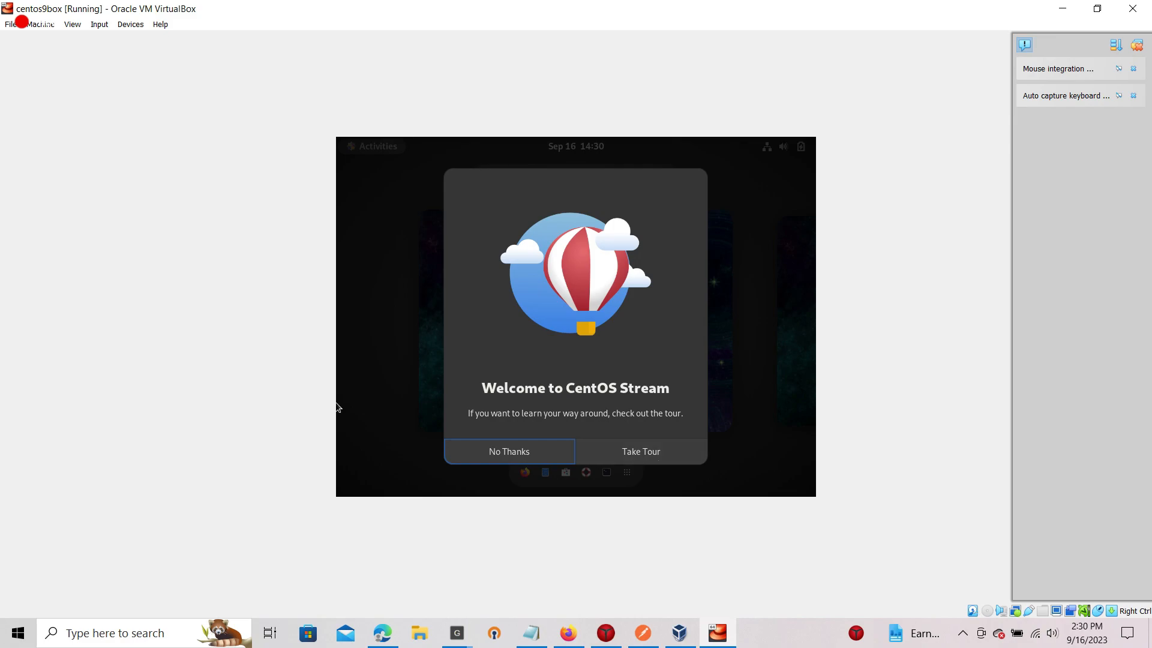
click(563, 455)
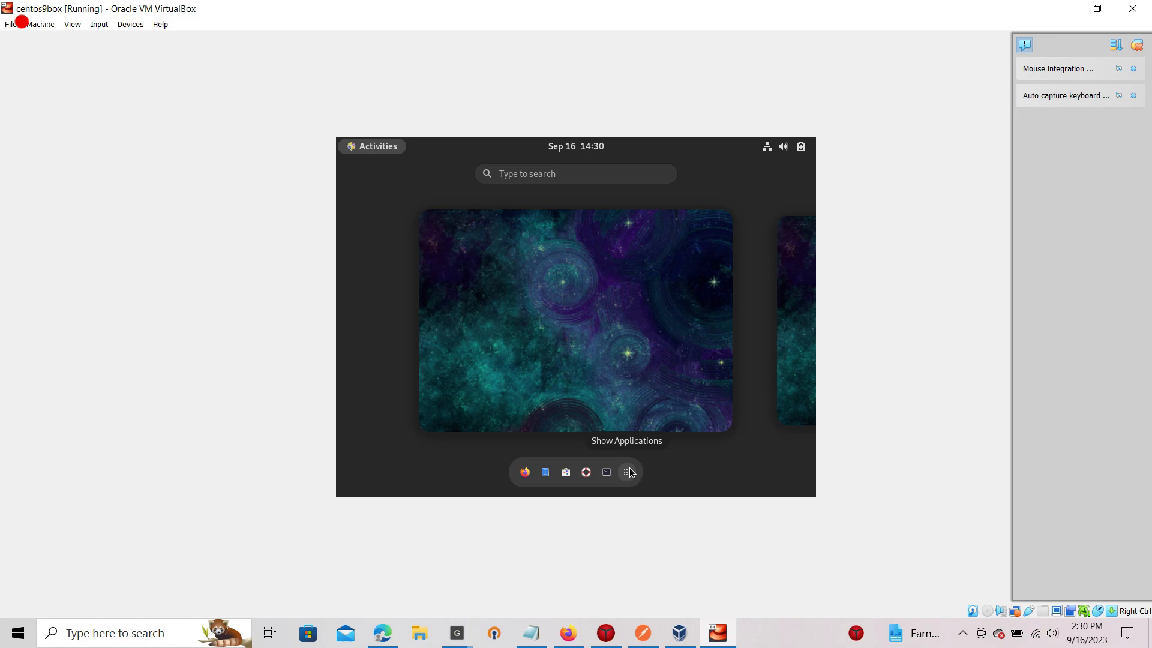
Power off the CentOS guest from the top-right system menu, confirming immediate shutdown.
click(804, 147)
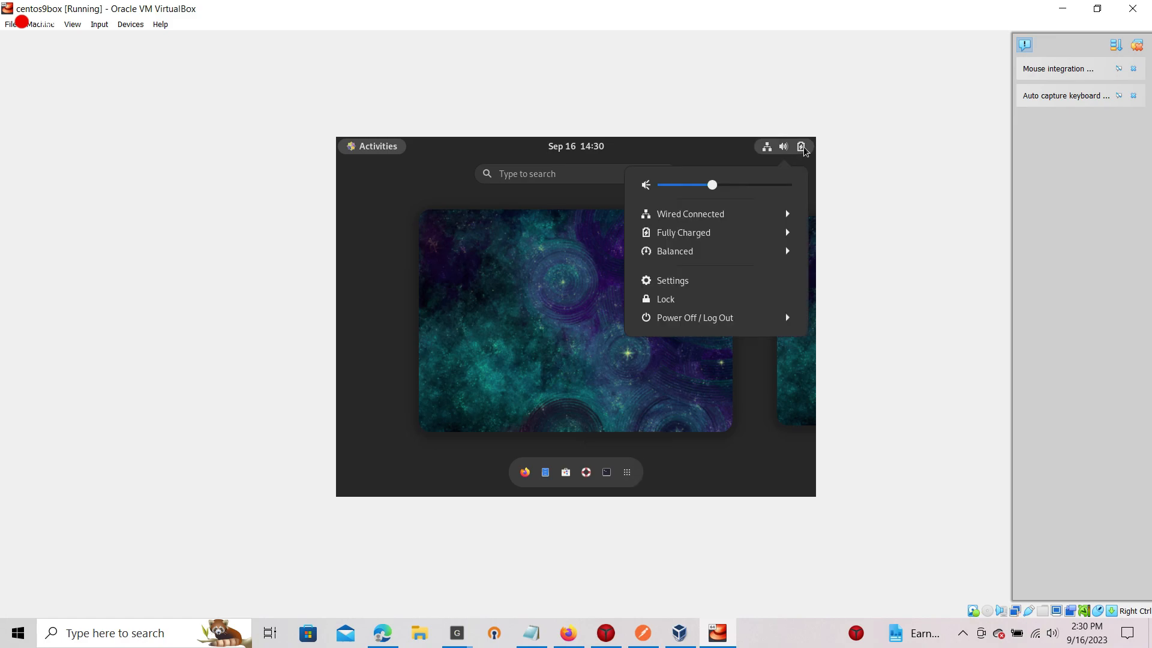
click(712, 320)
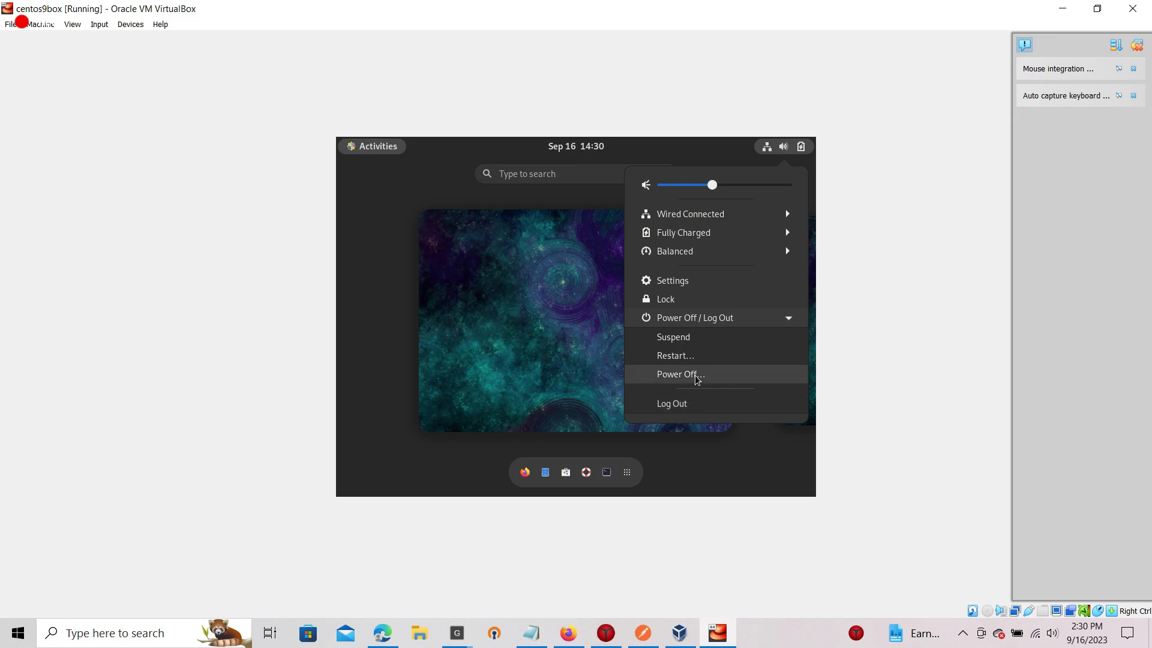
click(696, 375)
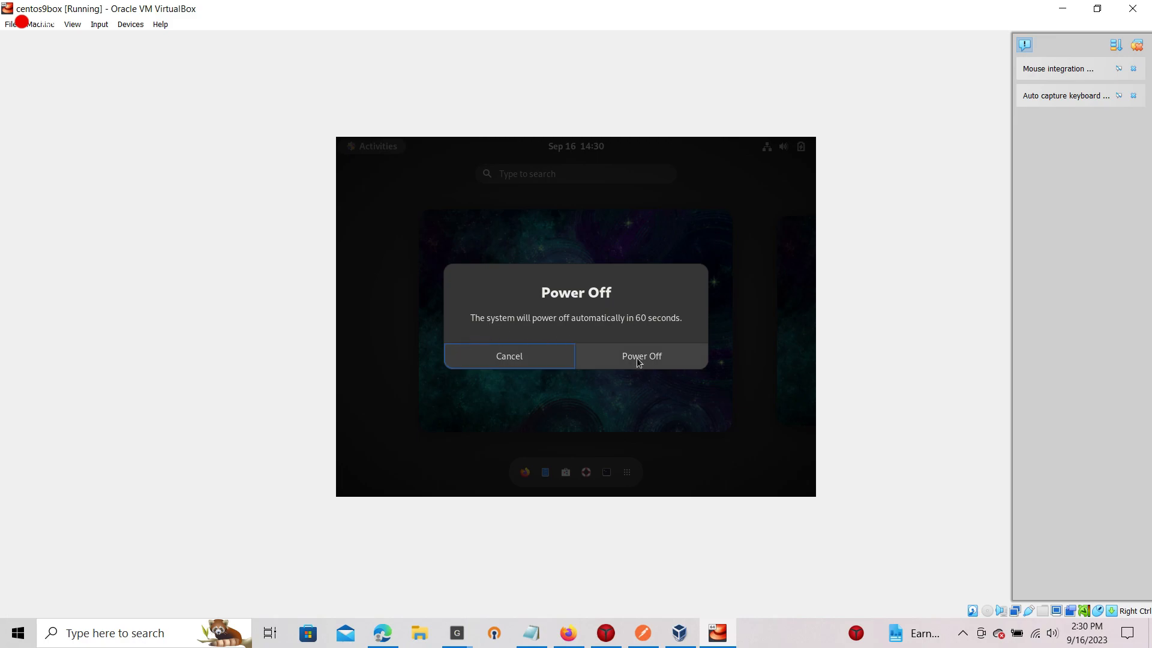
click(639, 358)
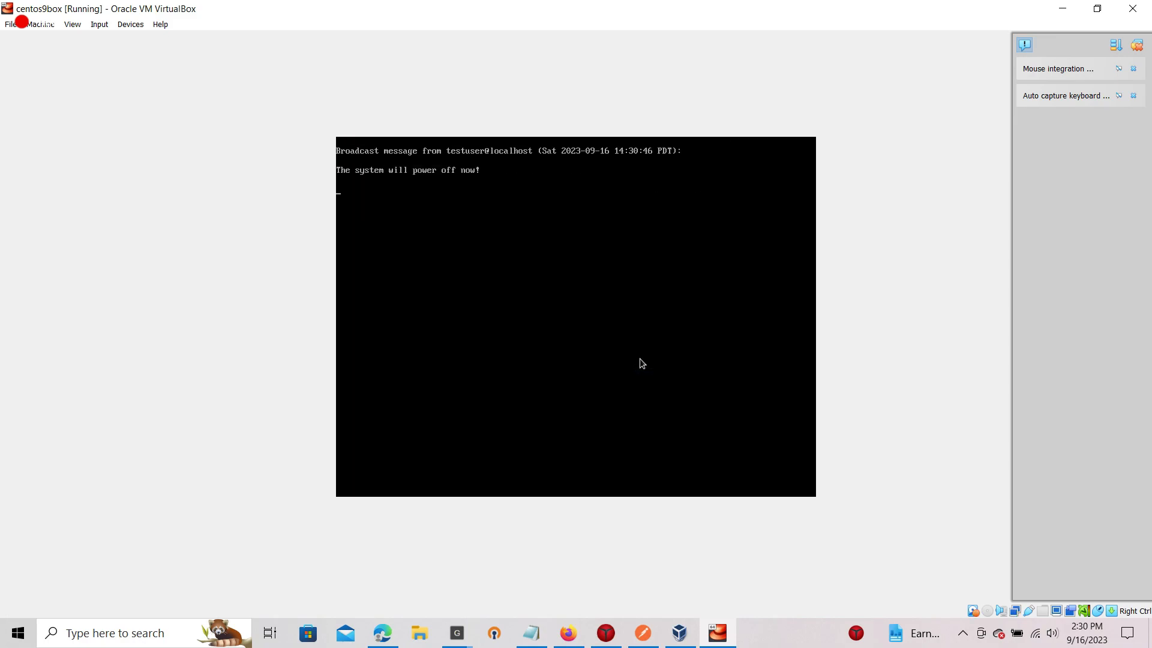